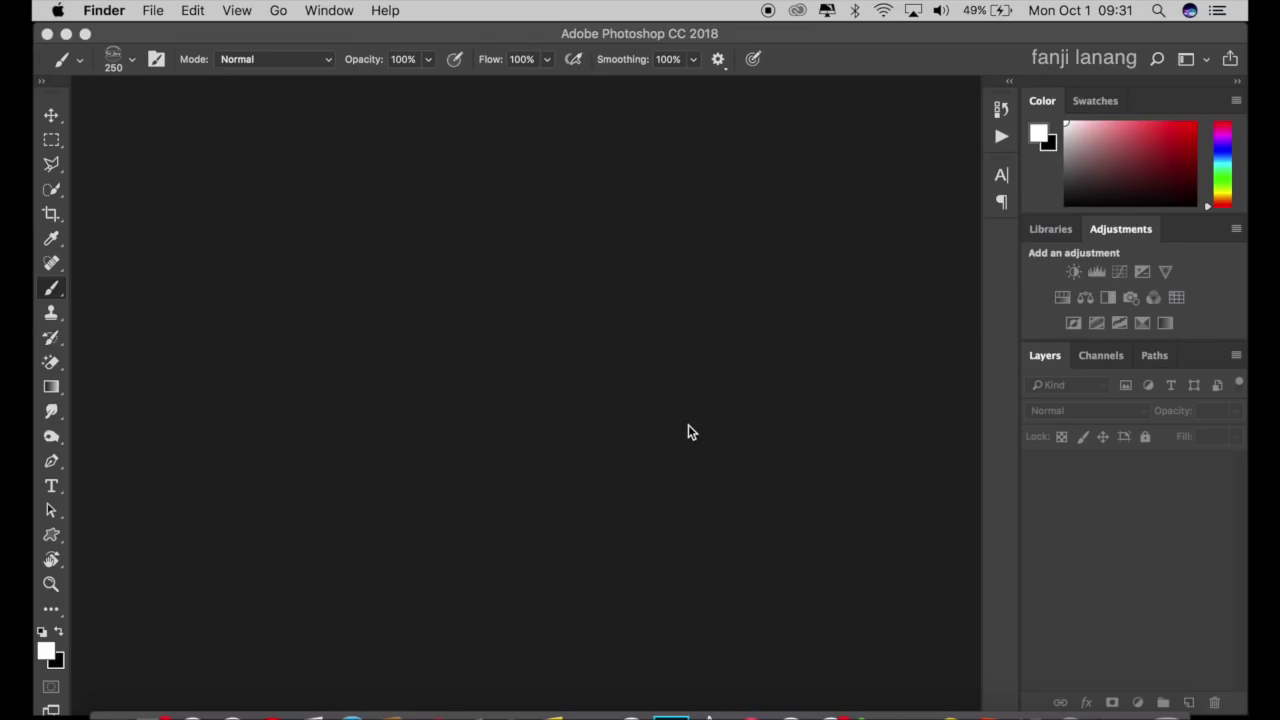
Open the Desktop photo IMG_1394.jpg in Photoshop via File > Open.
left_click(52, 117)
left_click(209, 12)
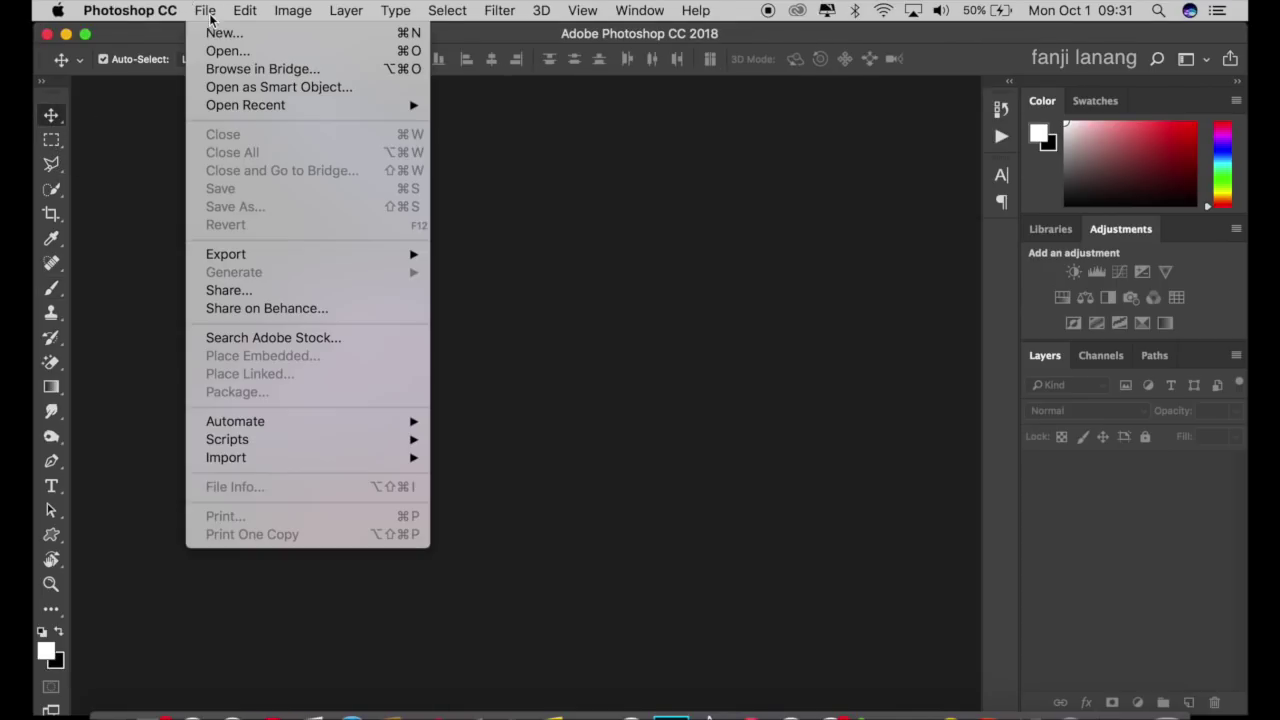
left_click(227, 52)
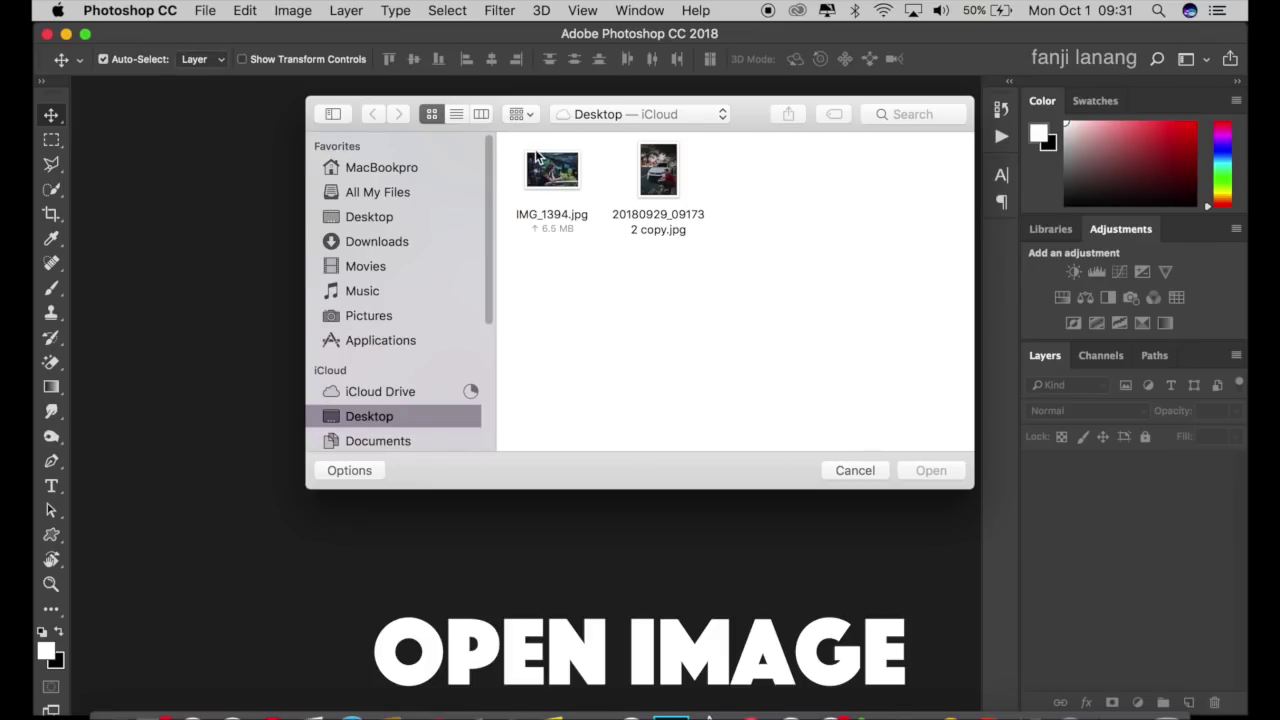
left_click(537, 157)
left_click(922, 471)
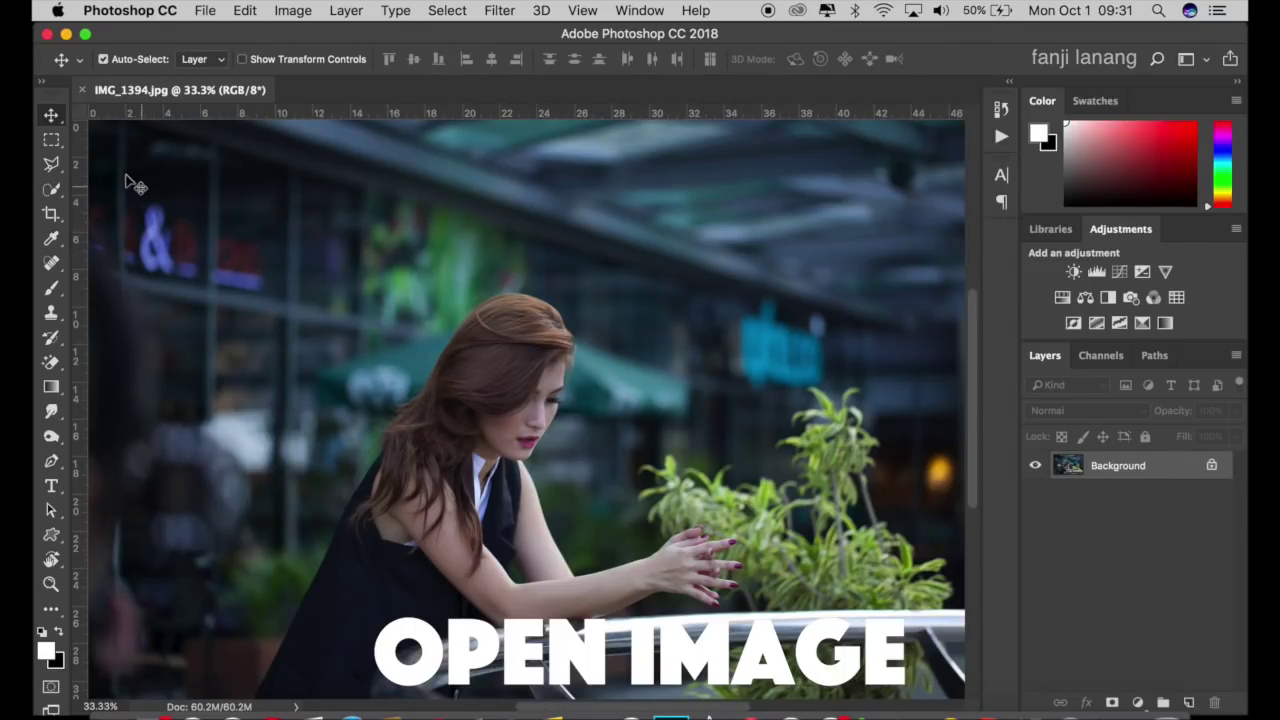
Duplicate the Background layer and apply the Camera Raw Filter to the copy.
left_click_drag(1147, 475, 1189, 702)
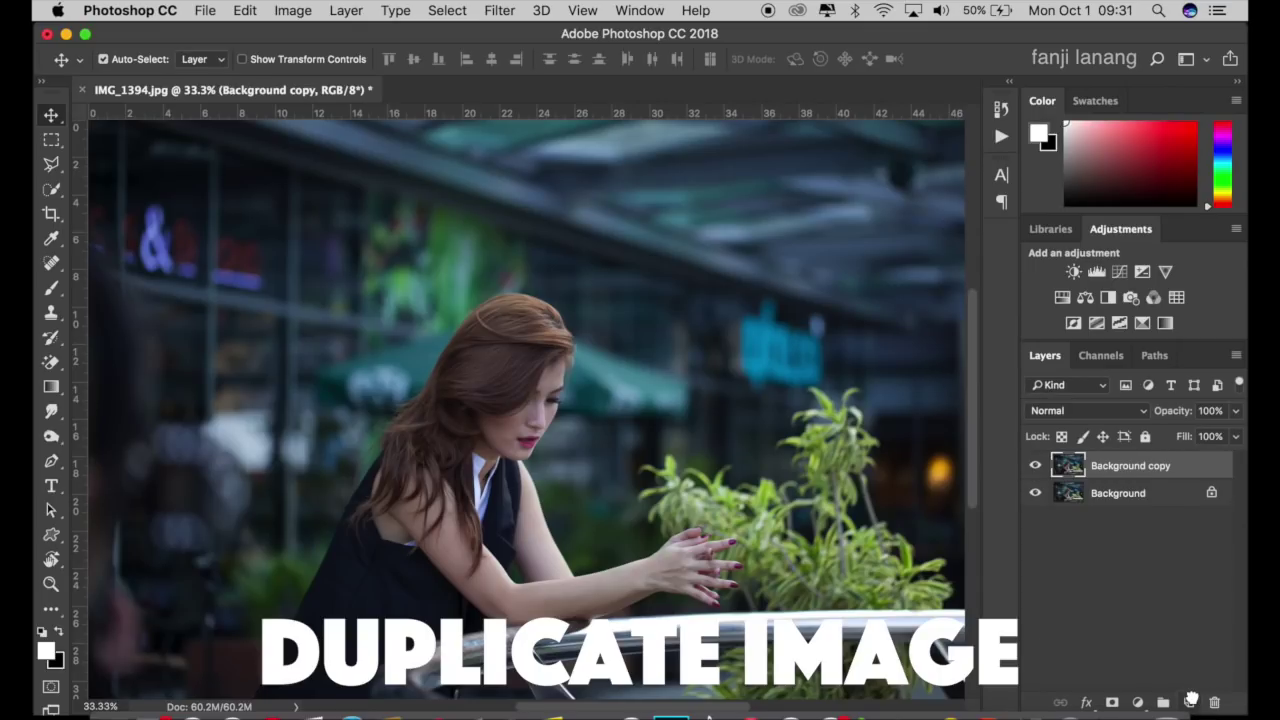
left_click(498, 11)
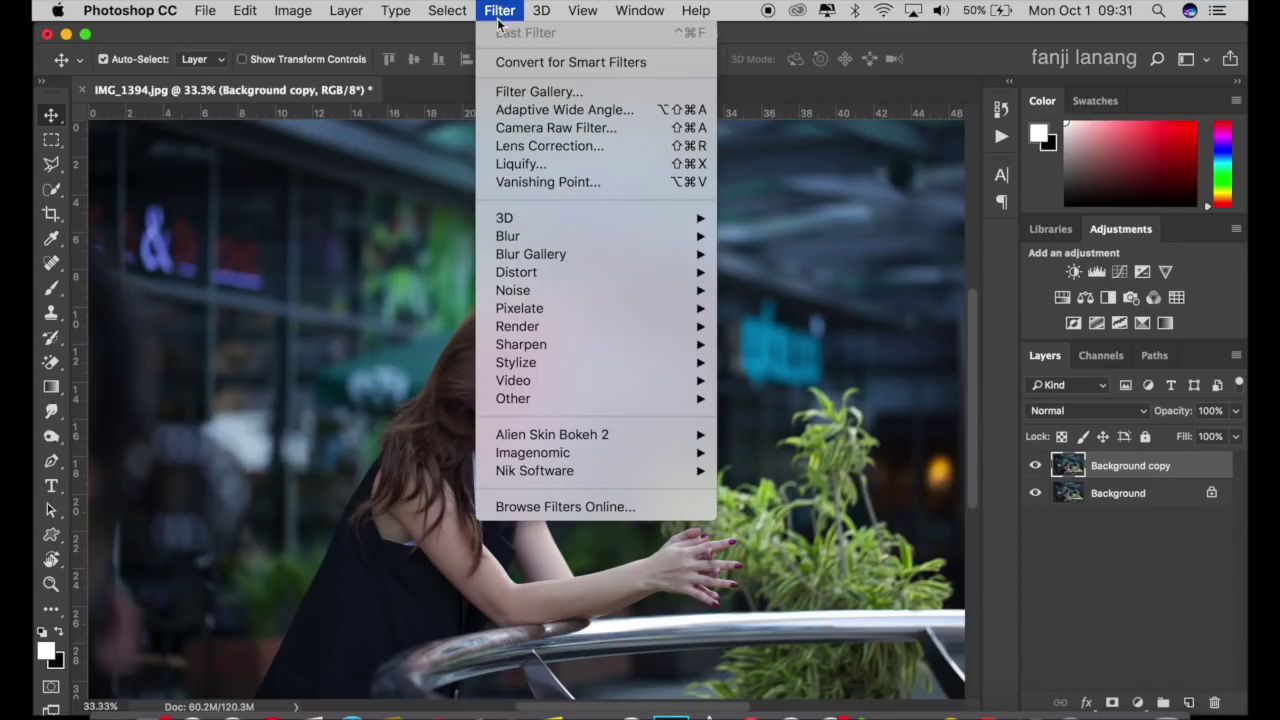
left_click(621, 128)
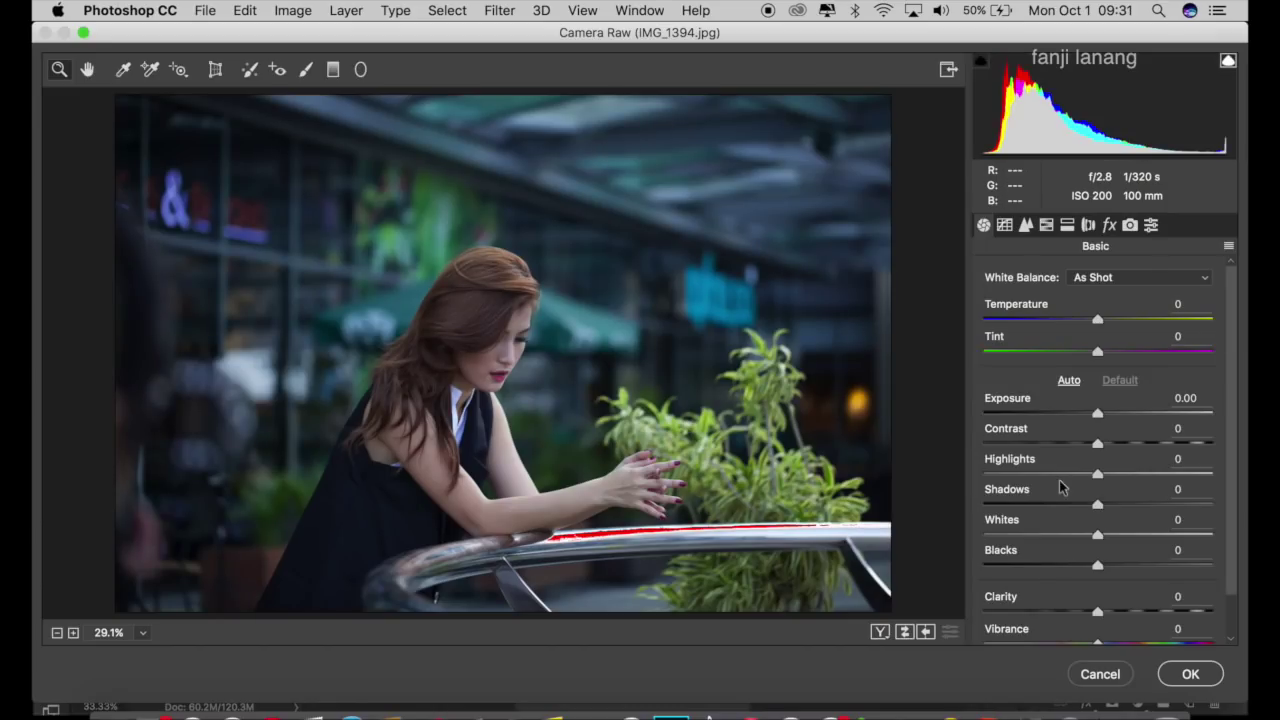
Set Camera Raw Highlights to -40 and Shadows to +50.
left_click(1054, 476)
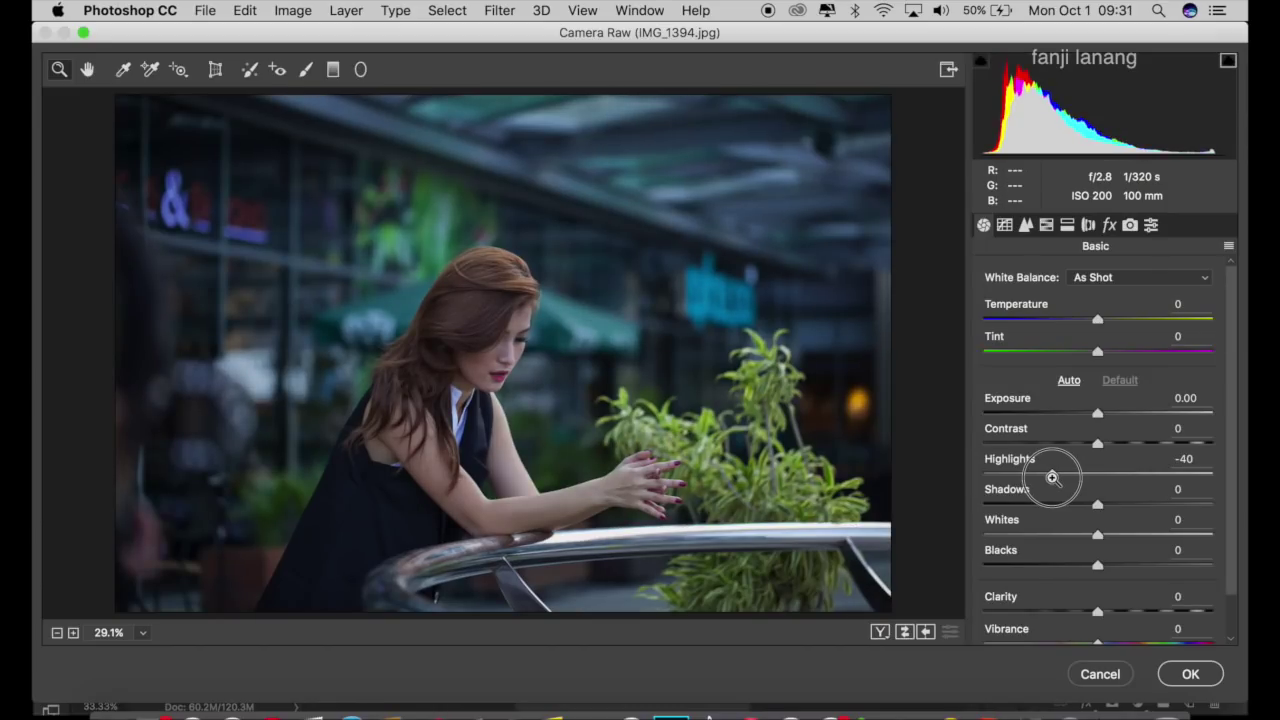
left_click_drag(1054, 476, 1052, 476)
left_click_drag(1148, 512, 1157, 514)
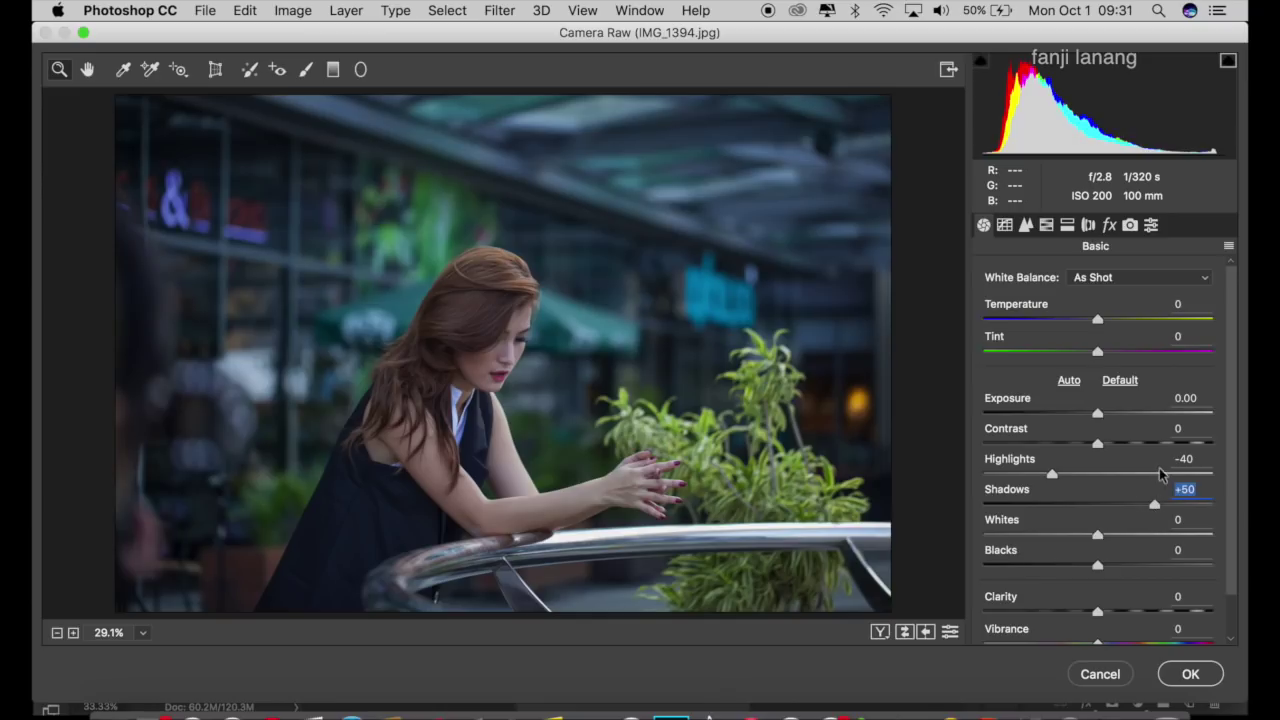
left_click(1130, 225)
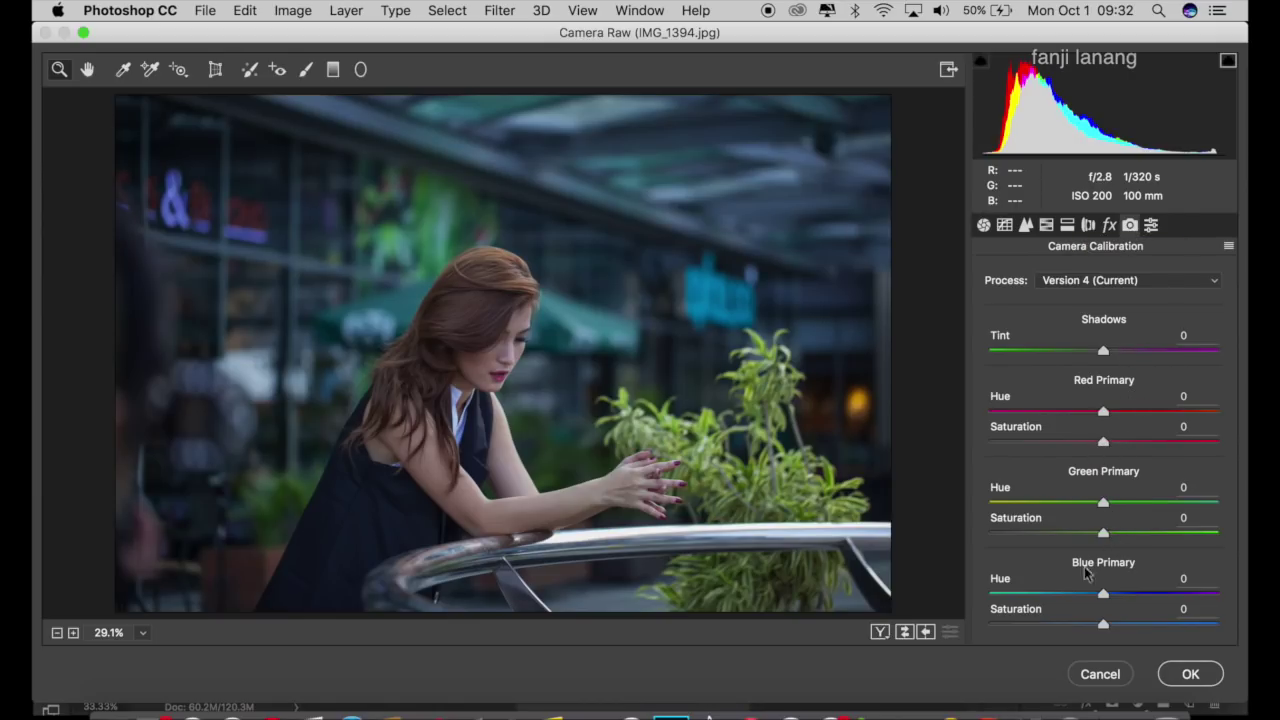
Set Camera Calibration Blue hue -50/saturation +35, Green hue +60/saturation +21, Red saturation -22.
left_click(1044, 594)
left_click_drag(1046, 604, 1048, 598)
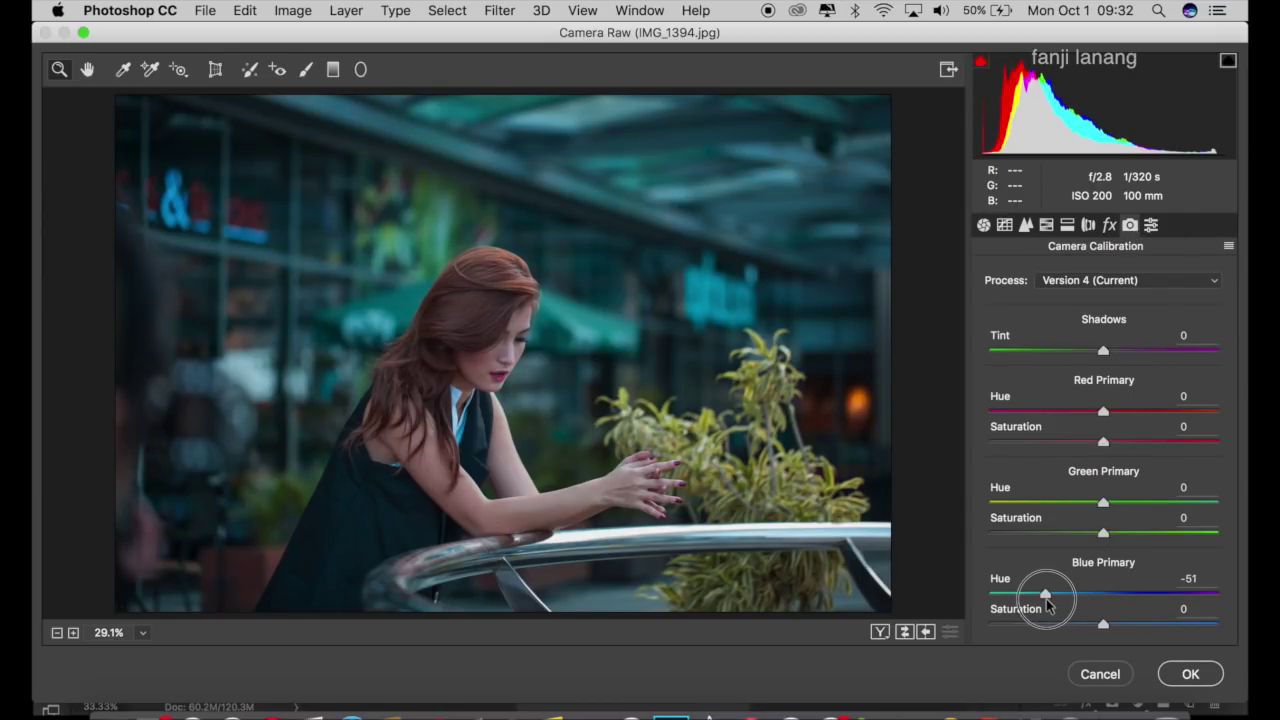
left_click(1158, 624)
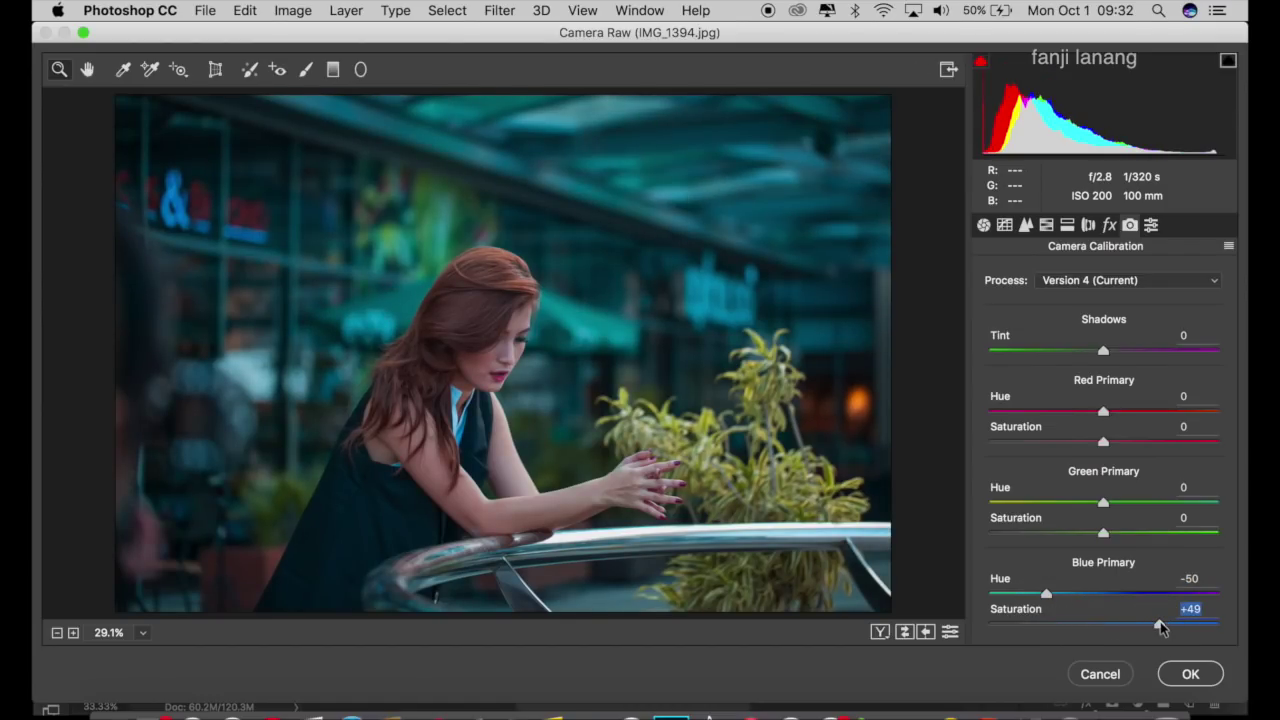
left_click(1160, 502)
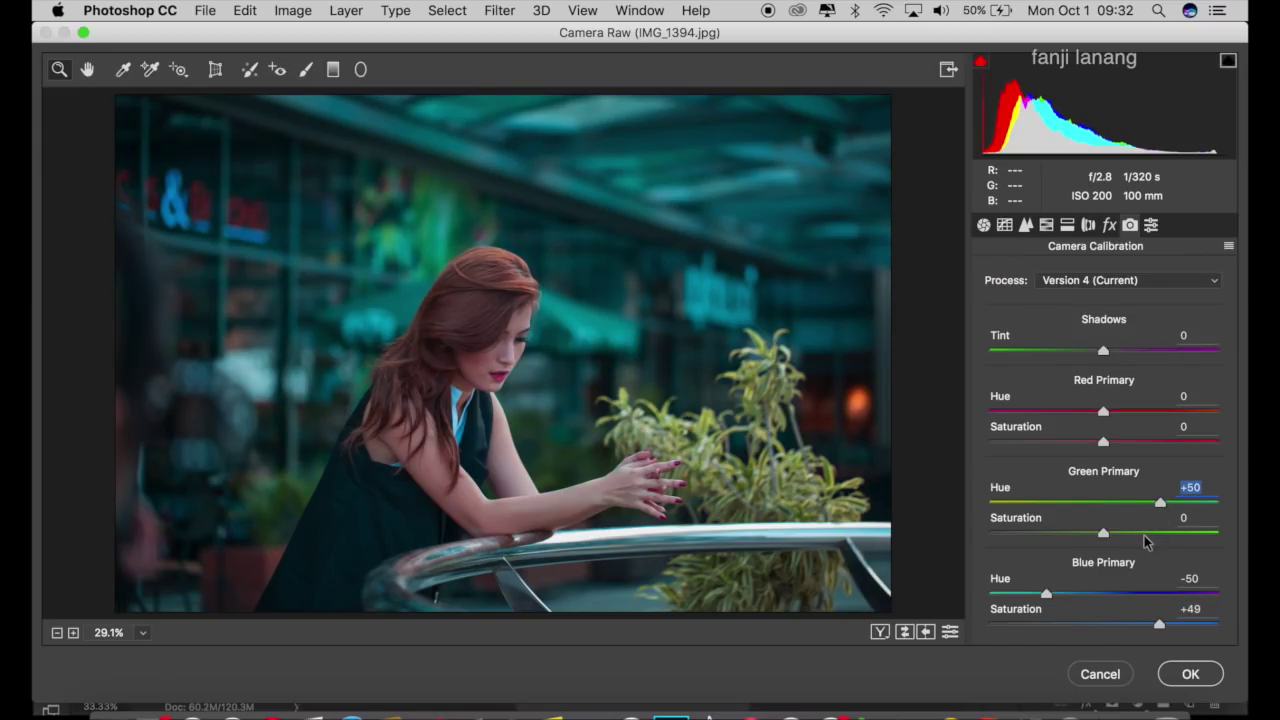
left_click(1134, 533)
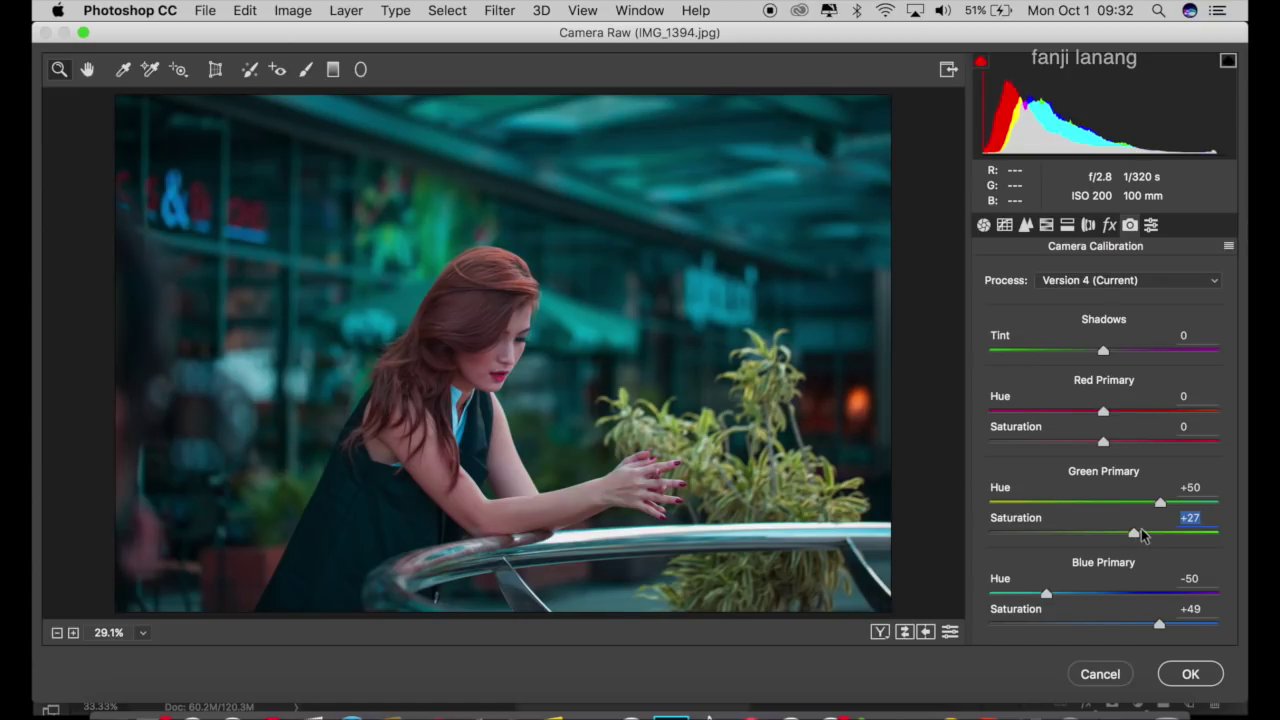
left_click_drag(1137, 533, 1132, 540)
left_click_drag(1148, 625, 1144, 627)
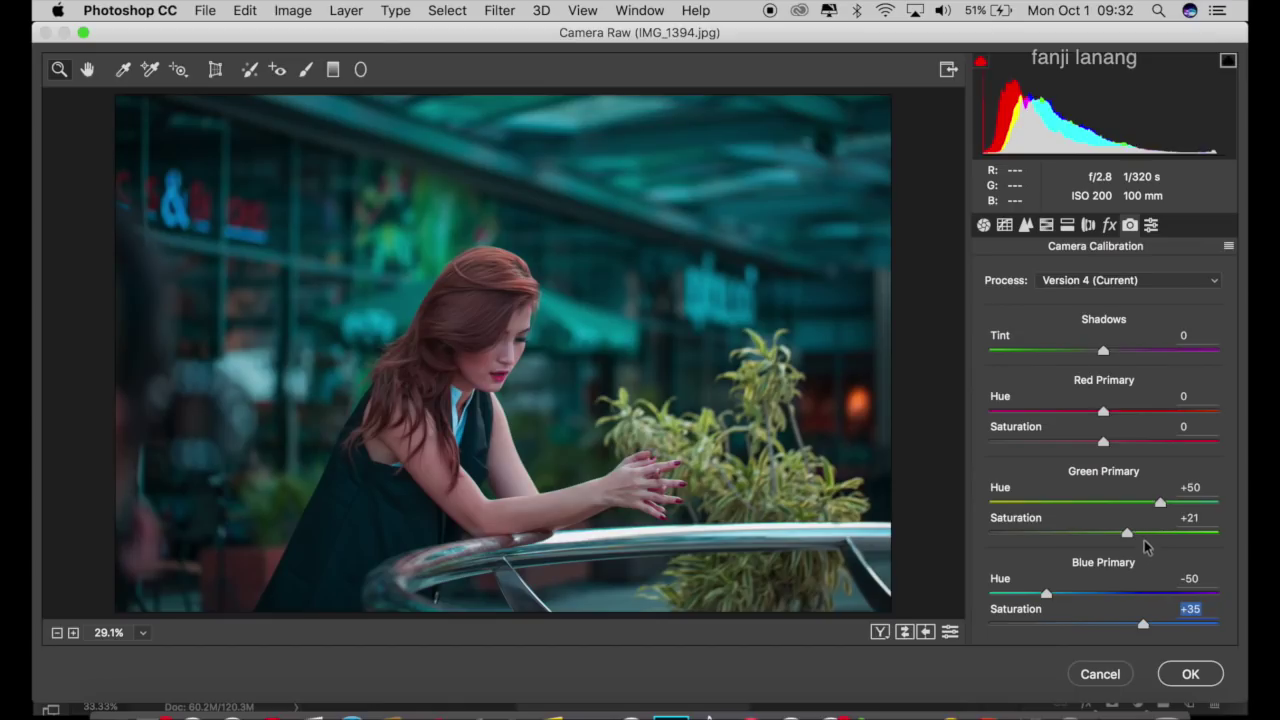
left_click_drag(1086, 442, 1080, 443)
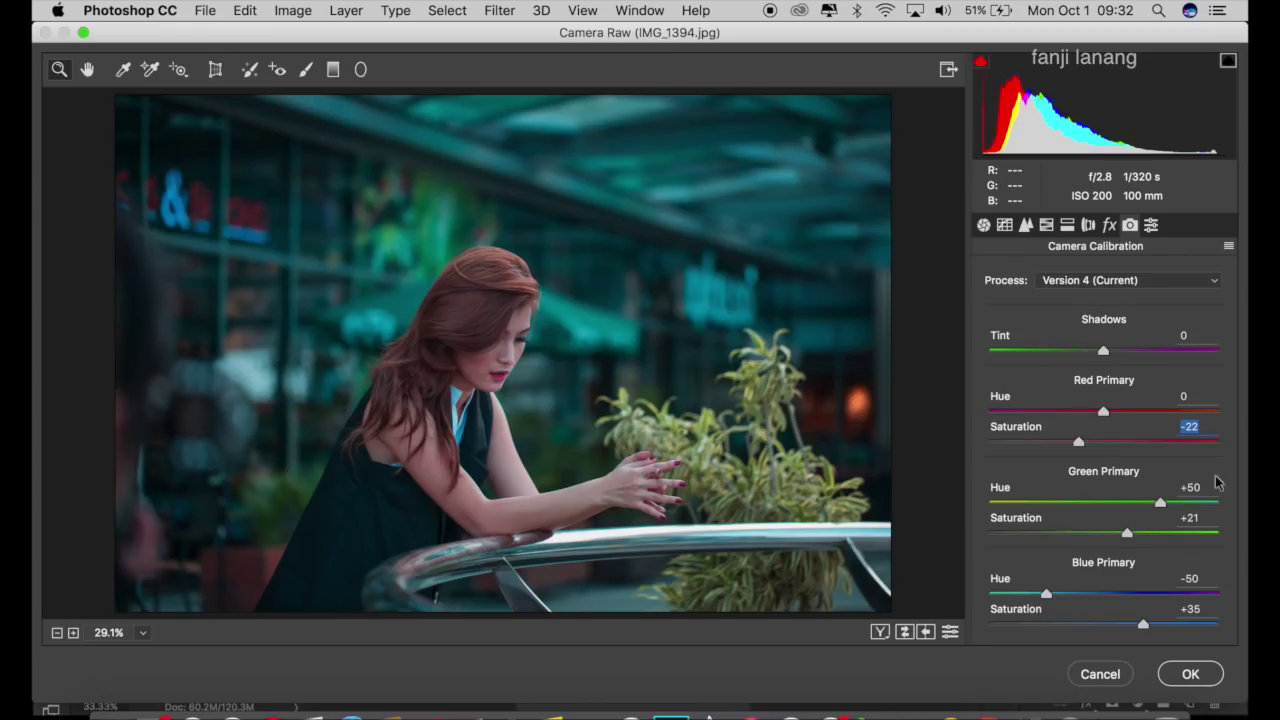
left_click_drag(1160, 502, 1178, 528)
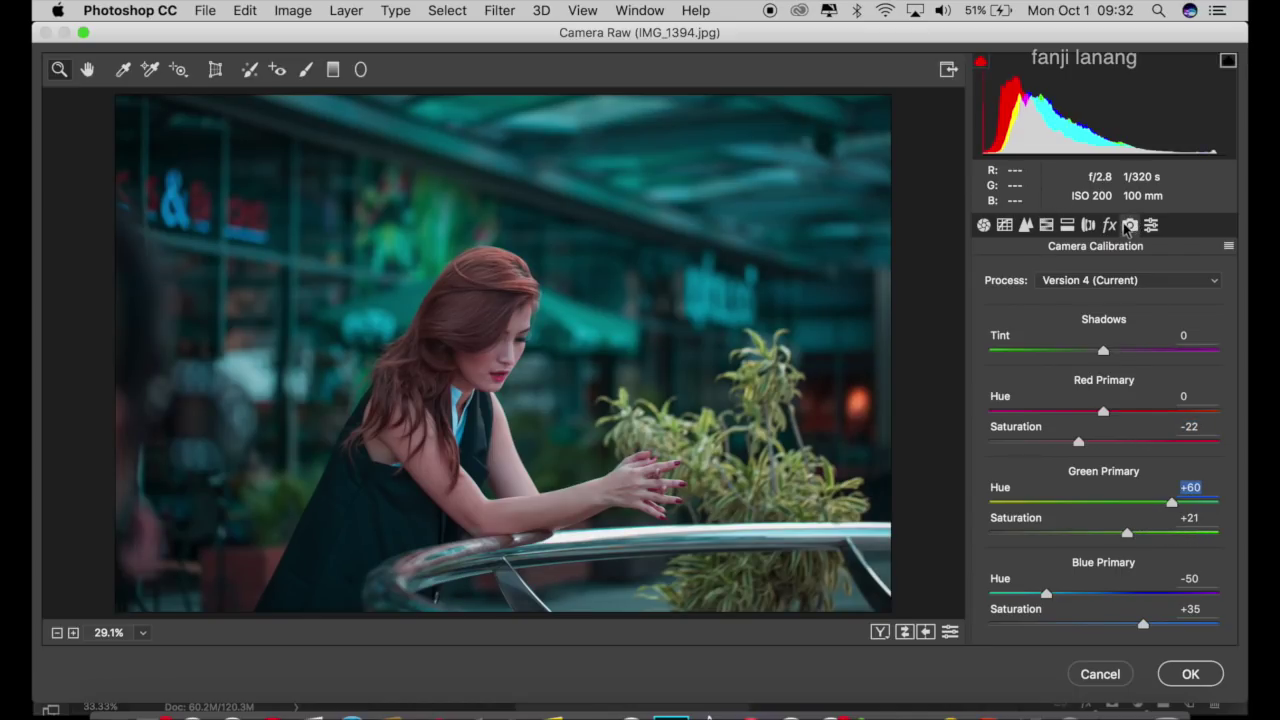
Add a Lens Corrections vignette with Amount -20 and Midpoint 0.
left_click(1091, 226)
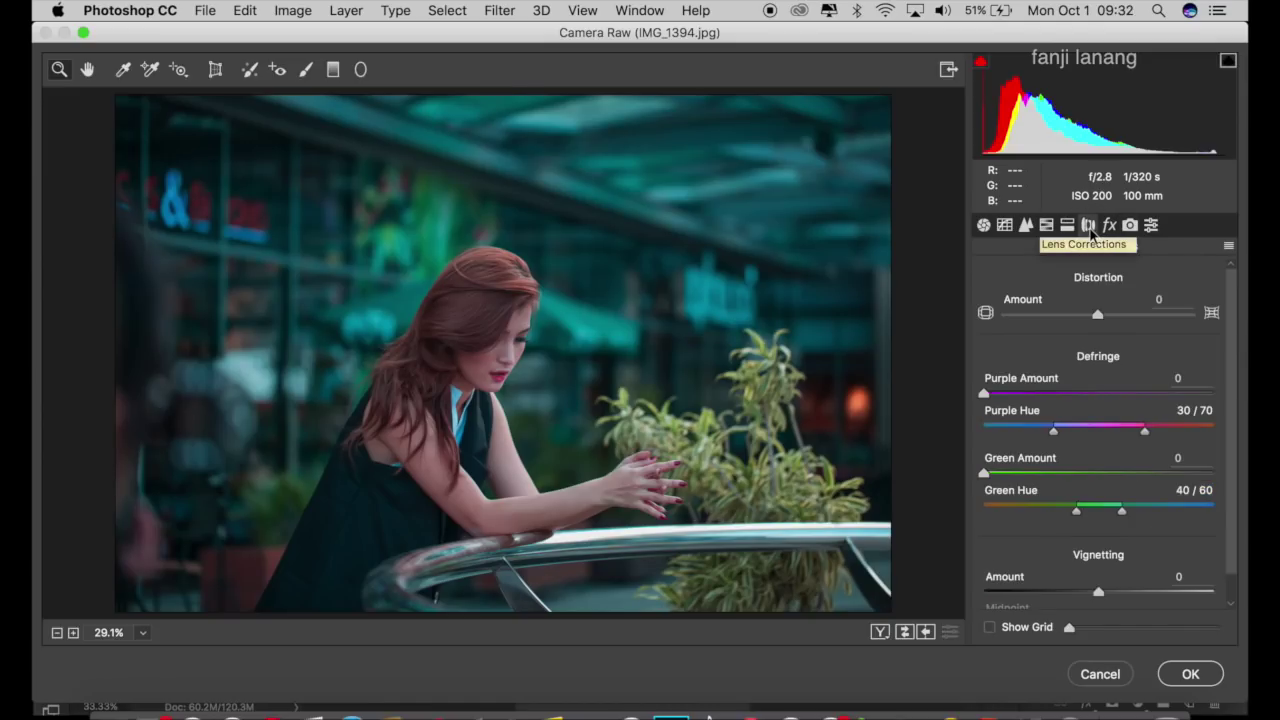
left_click(1129, 225)
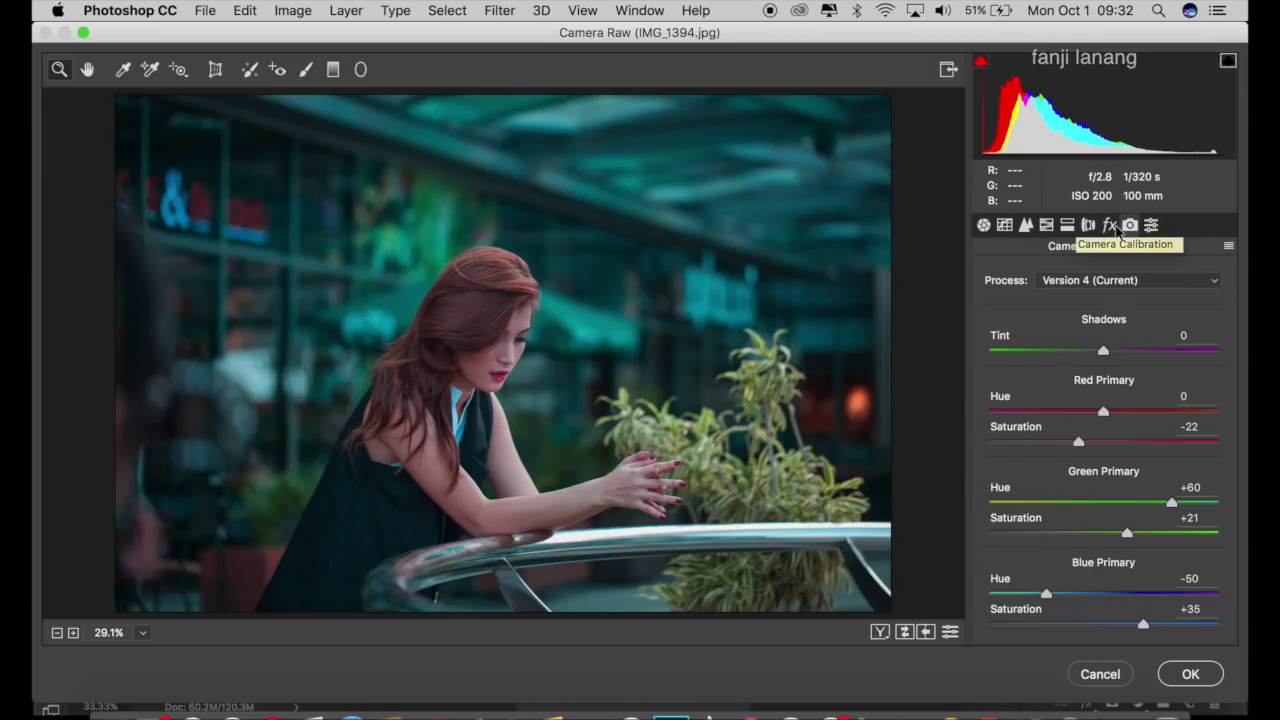
left_click(1089, 225)
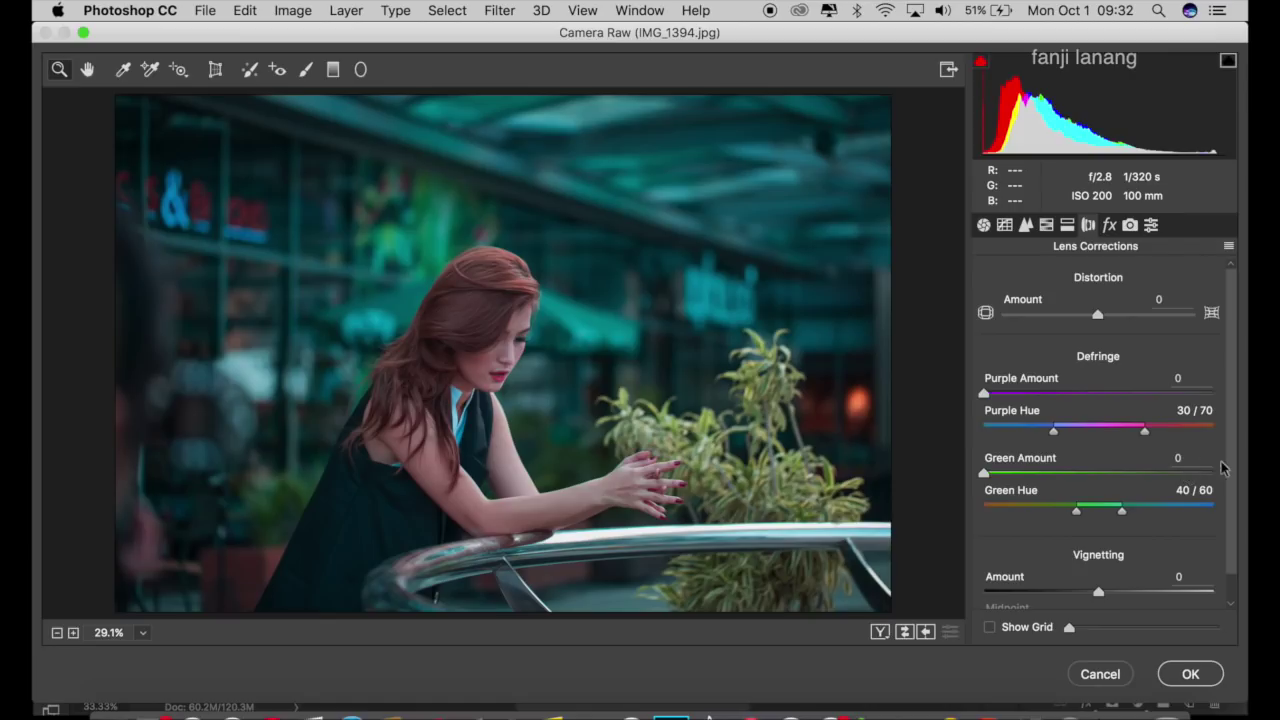
scroll(1232, 455, "down", 1)
left_click(1062, 563)
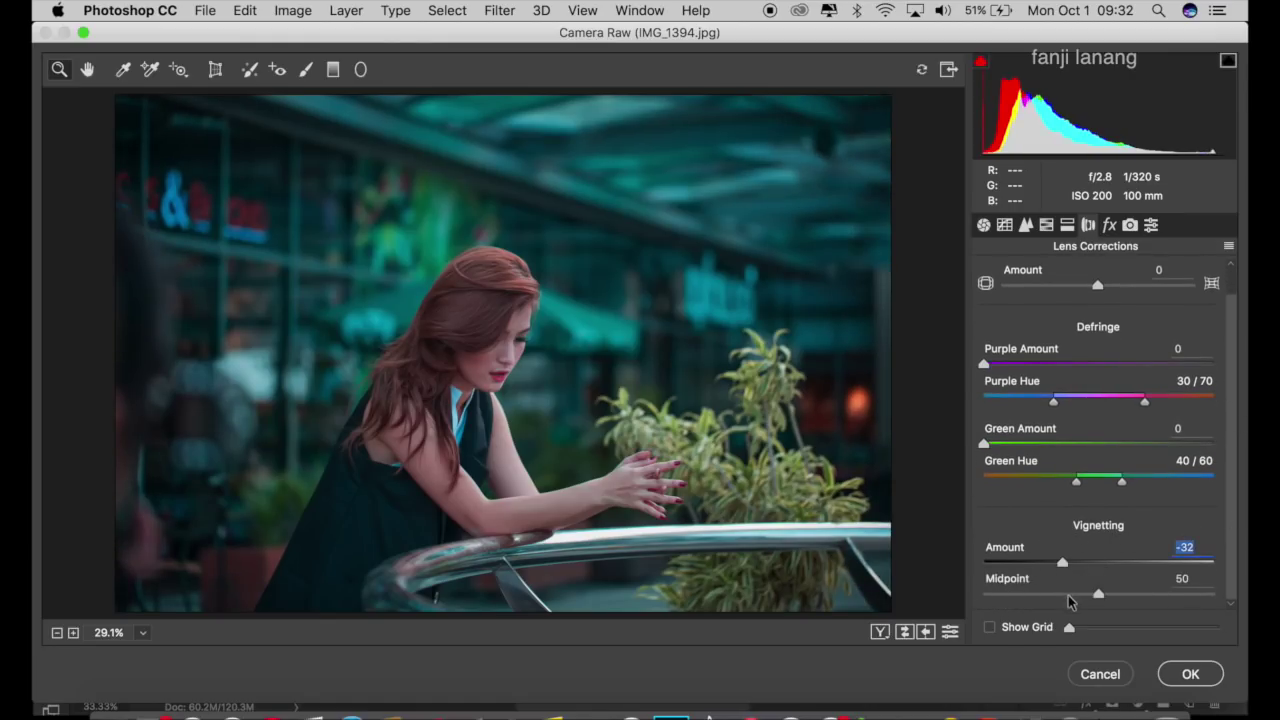
left_click_drag(988, 596, 943, 594)
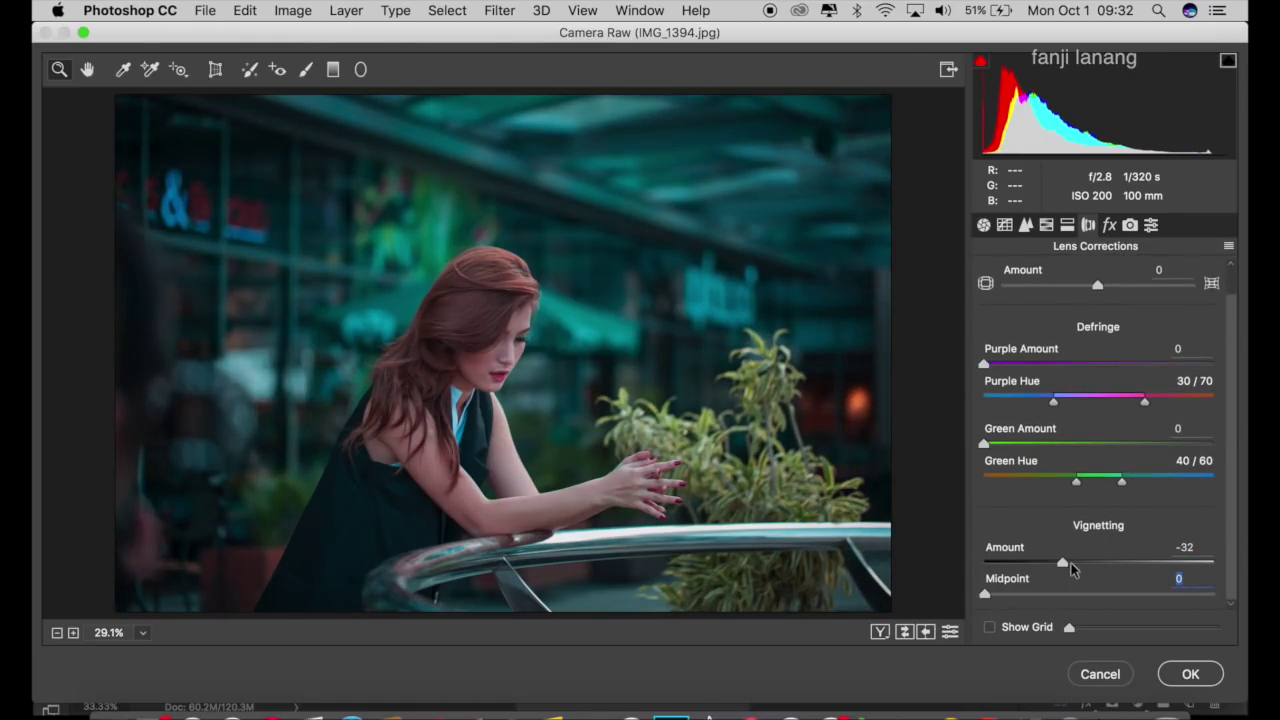
left_click(1071, 563)
left_click_drag(1072, 566, 1076, 563)
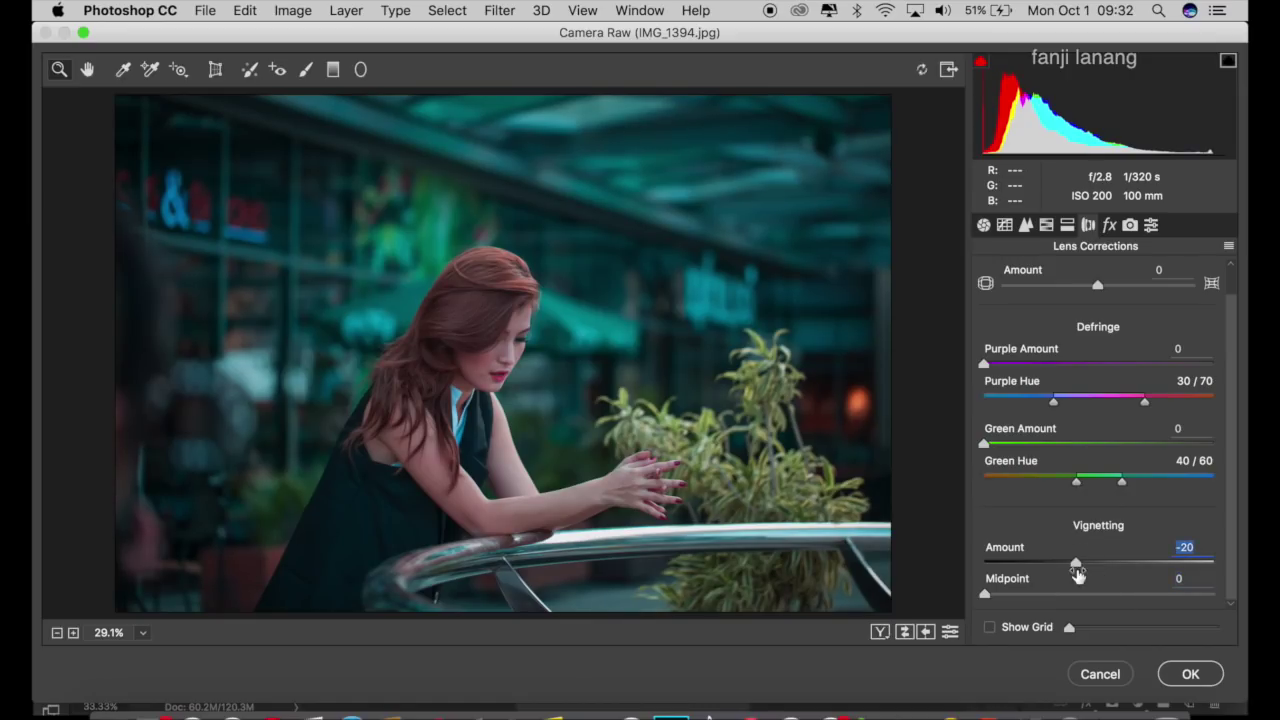
left_click(1075, 228)
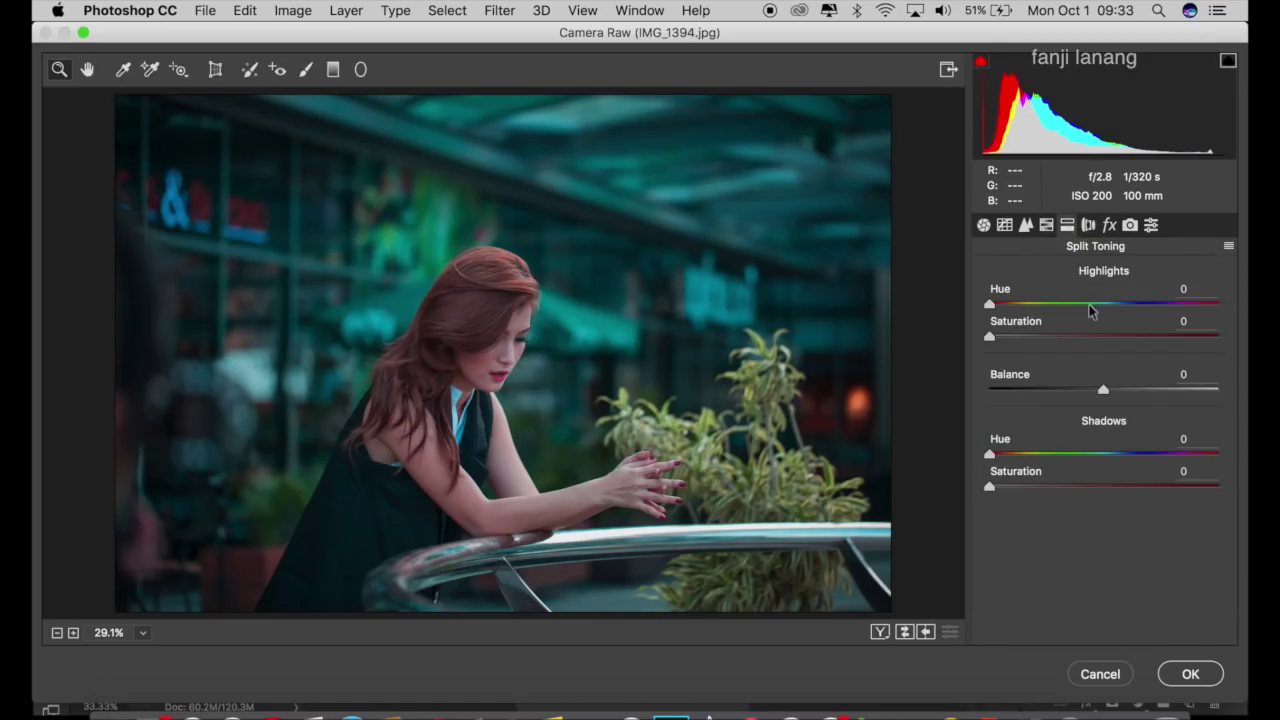
Split-tone highlights to hue 200, saturation 20 and shadows to hue 20, saturation 10.
left_click_drag(1108, 308, 1118, 320)
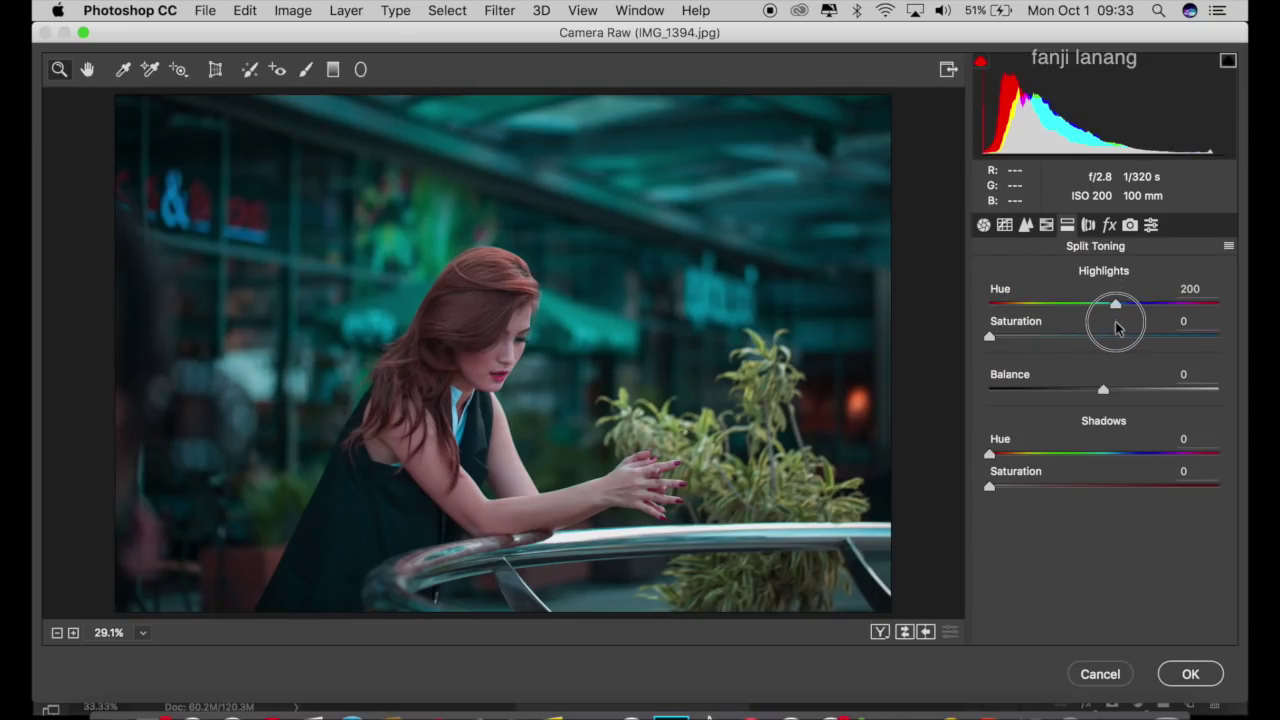
left_click_drag(1118, 320, 1116, 320)
left_click_drag(1031, 343, 1036, 348)
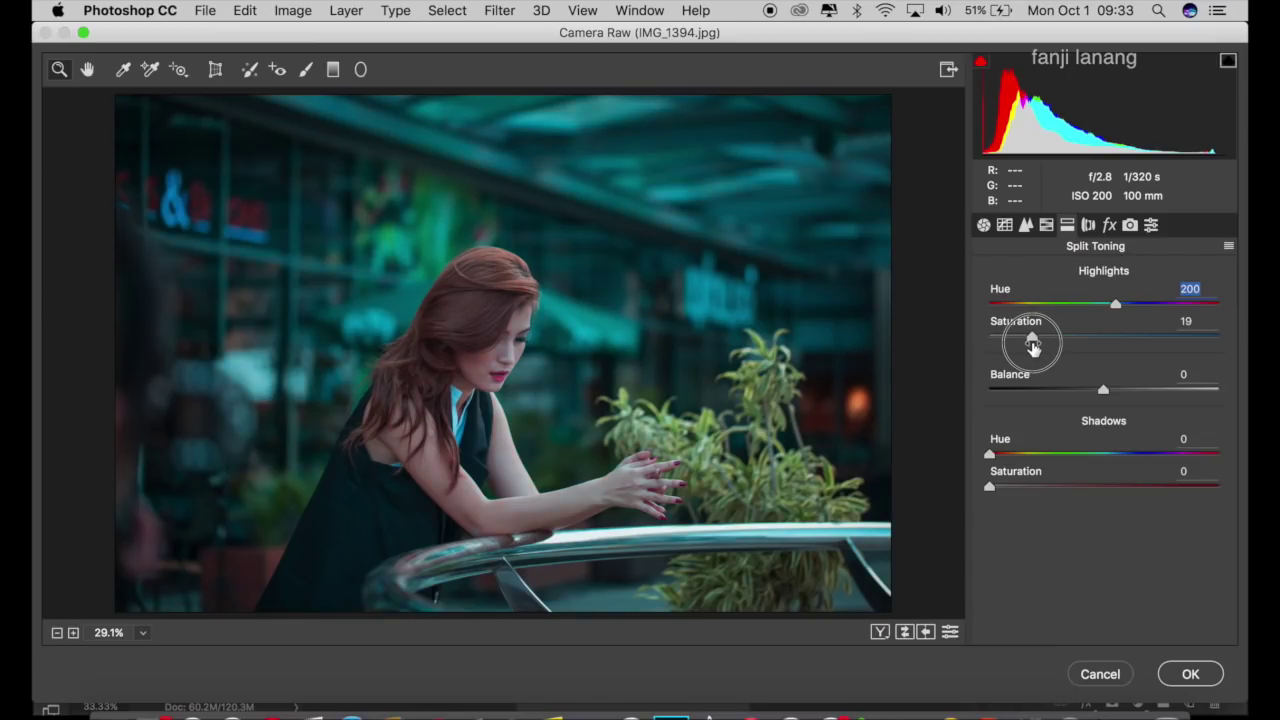
left_click(1002, 454)
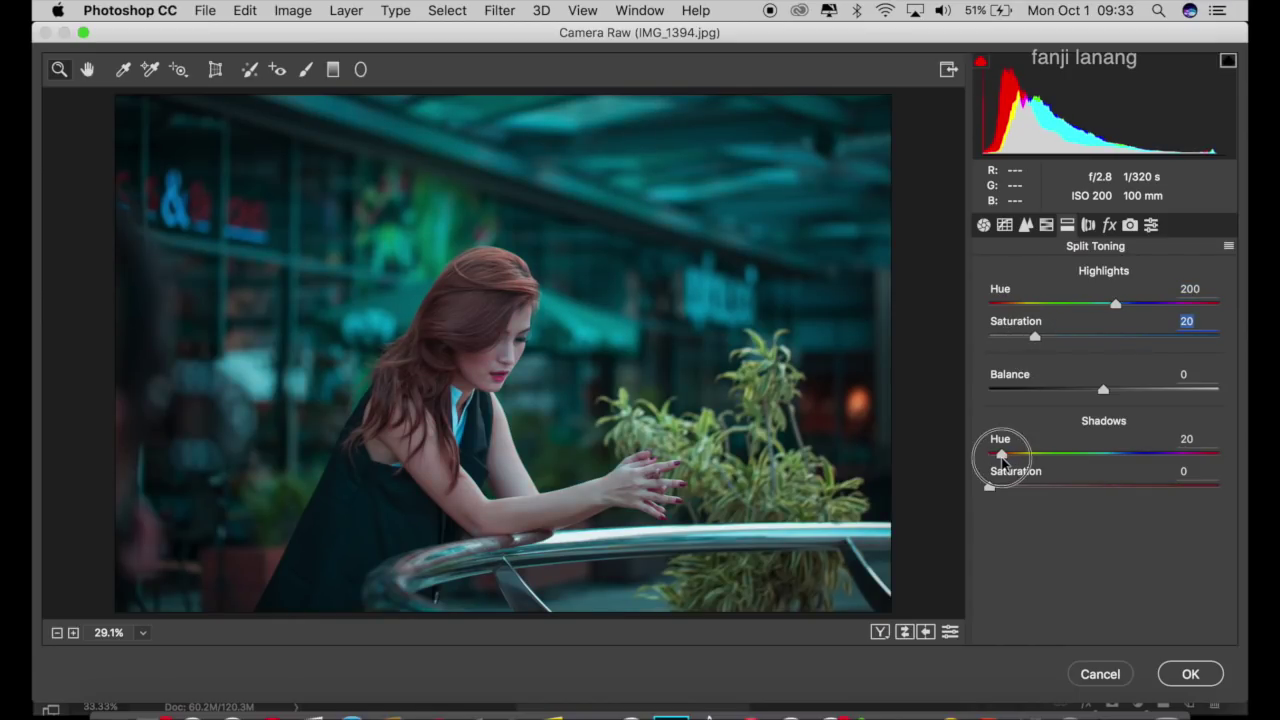
left_click(1001, 487)
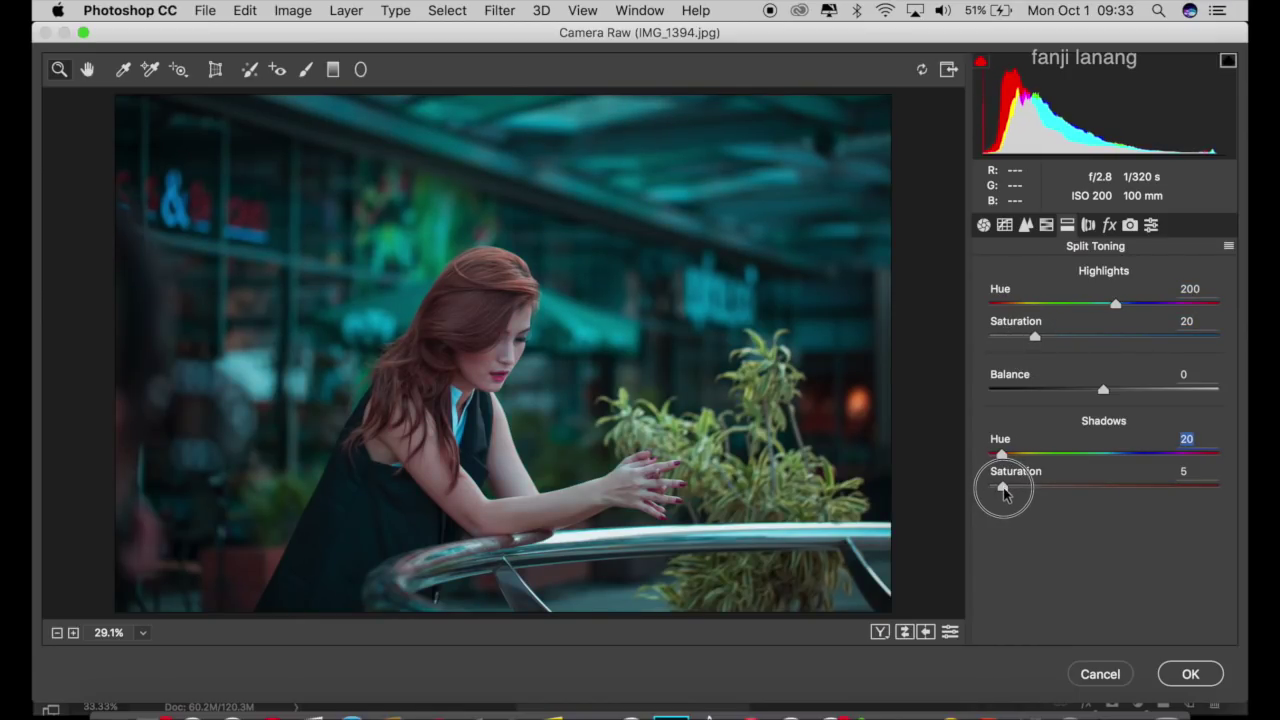
left_click_drag(1001, 490, 1012, 503)
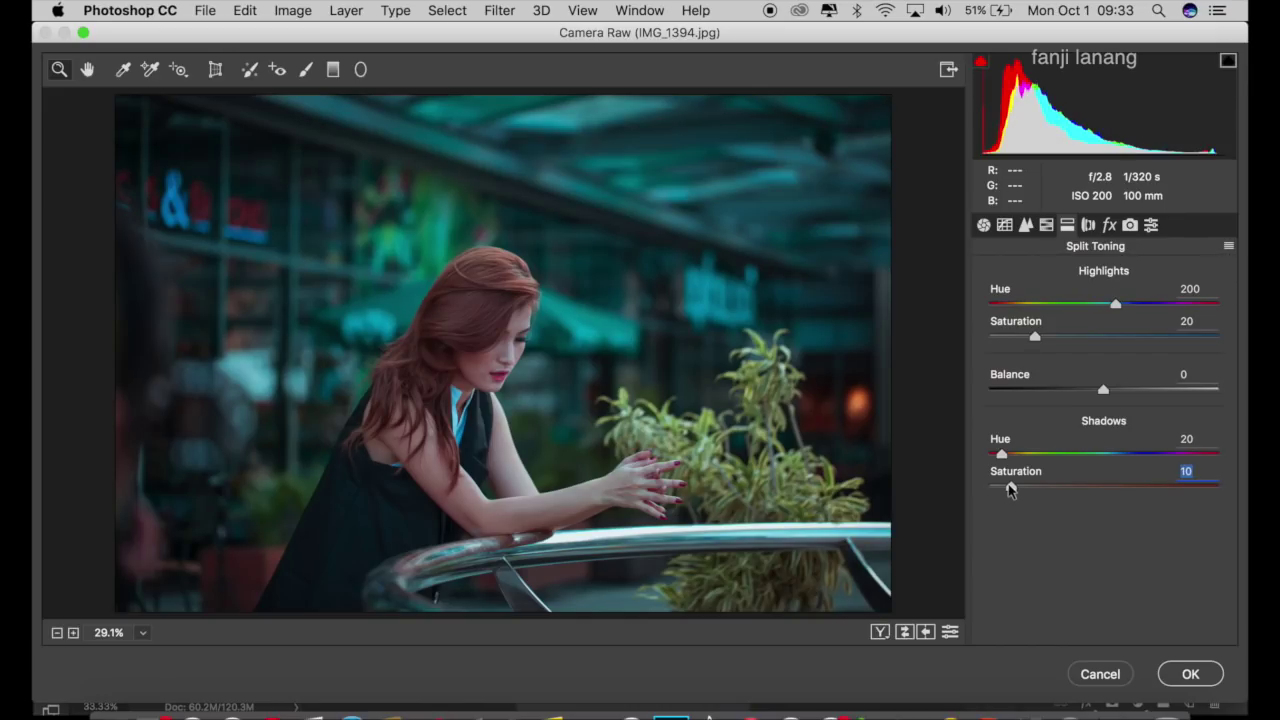
left_click(1047, 227)
Set HSL Hue to Greens +100, Aquas +100 and Blues -20.
left_click(995, 305)
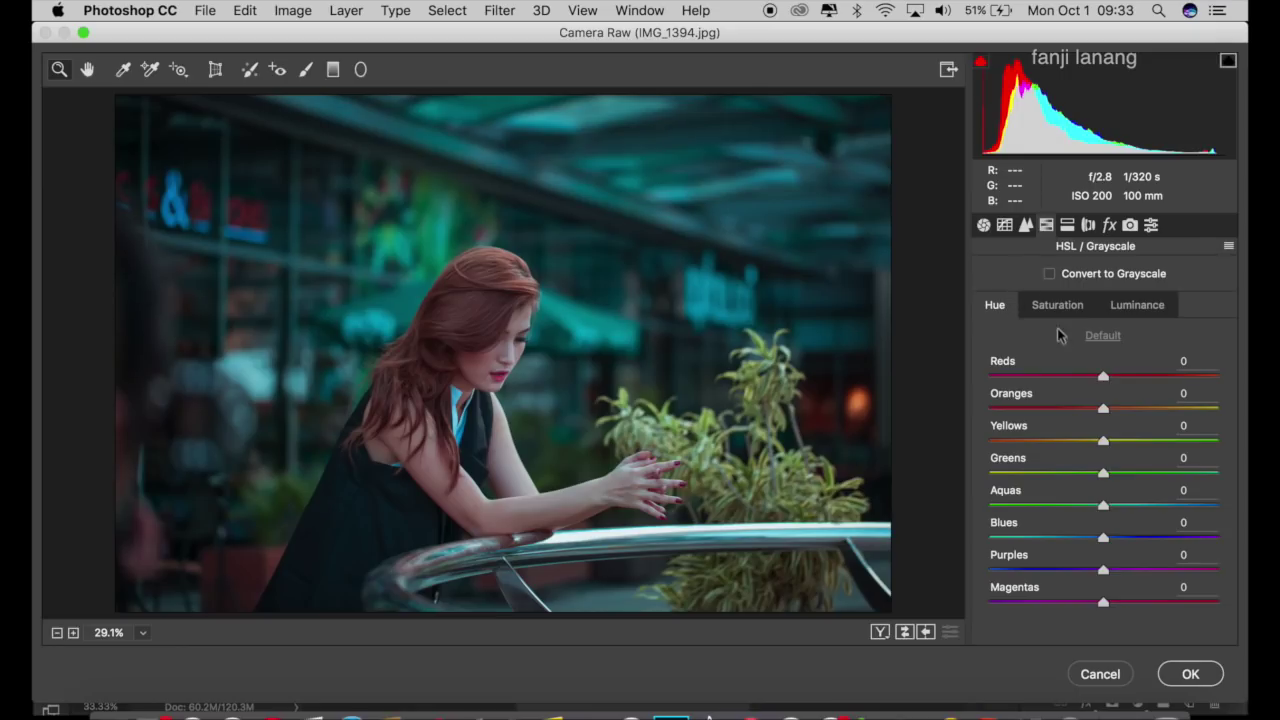
left_click_drag(1132, 472, 1245, 473)
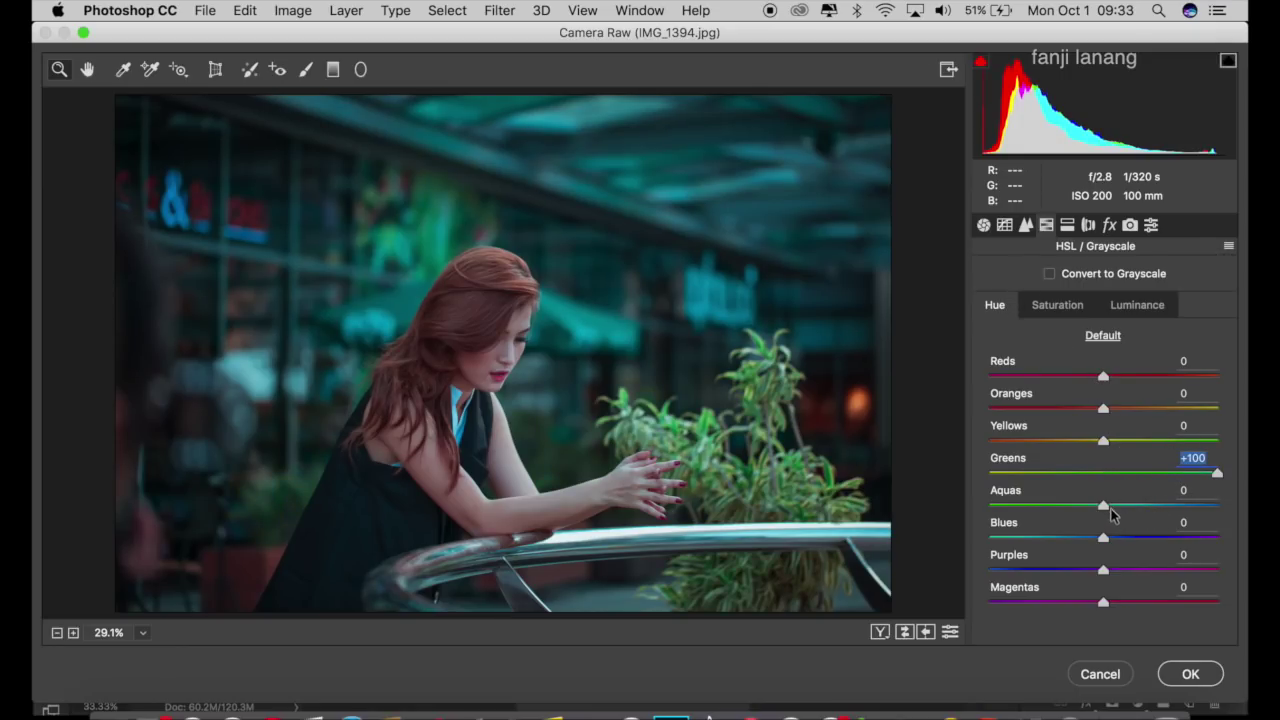
left_click_drag(1105, 506, 1245, 504)
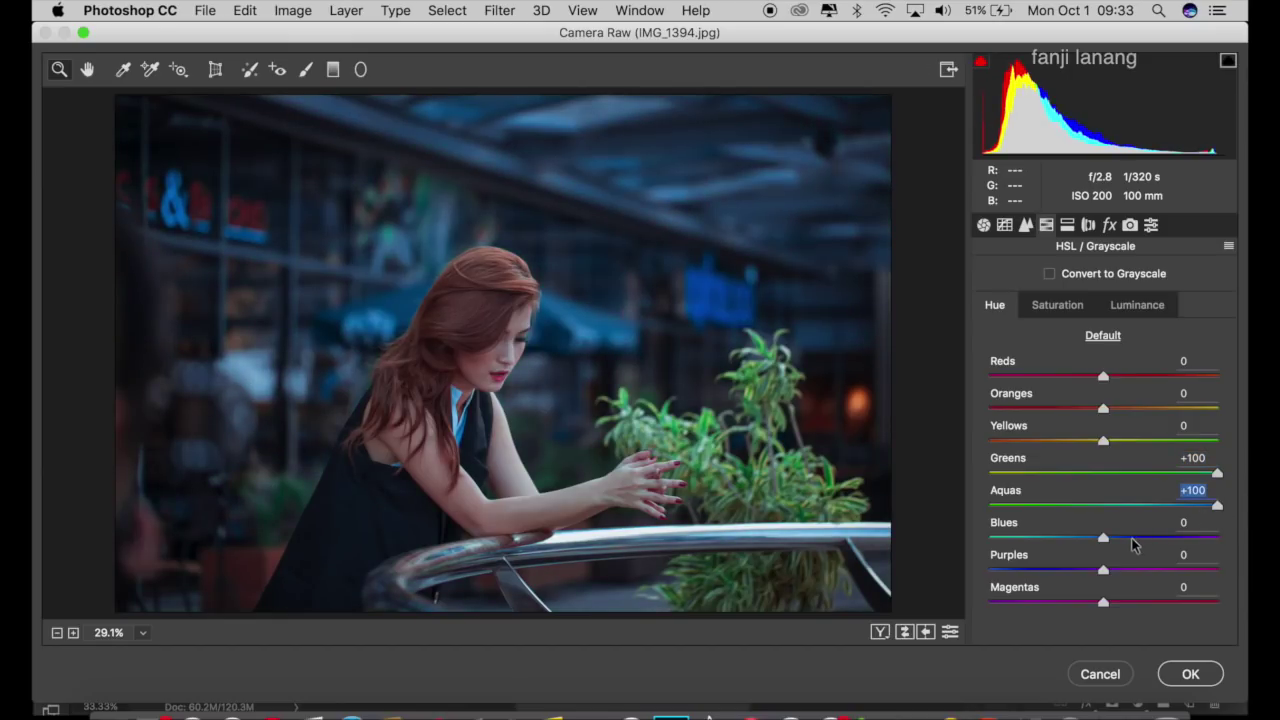
mouse_move(1103, 537)
left_mouse_down()
mouse_move(1087, 538)
mouse_move(1082, 557)
left_mouse_up()
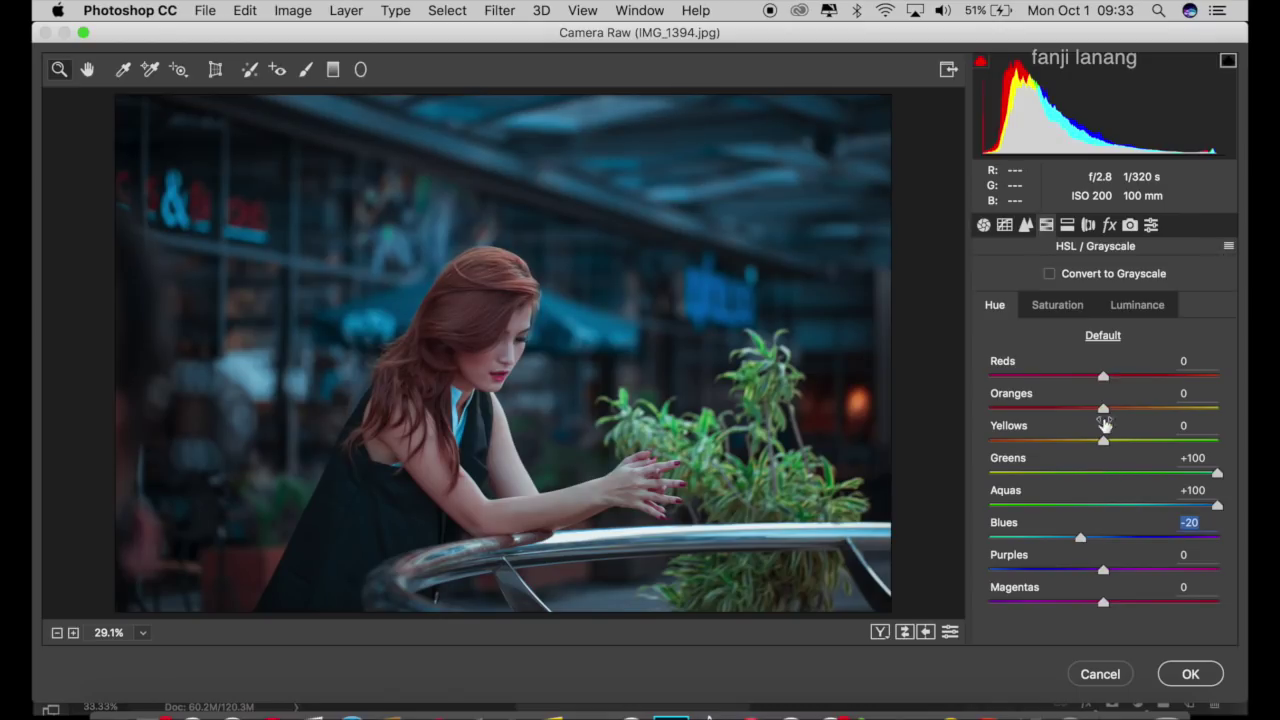
left_click(1058, 305)
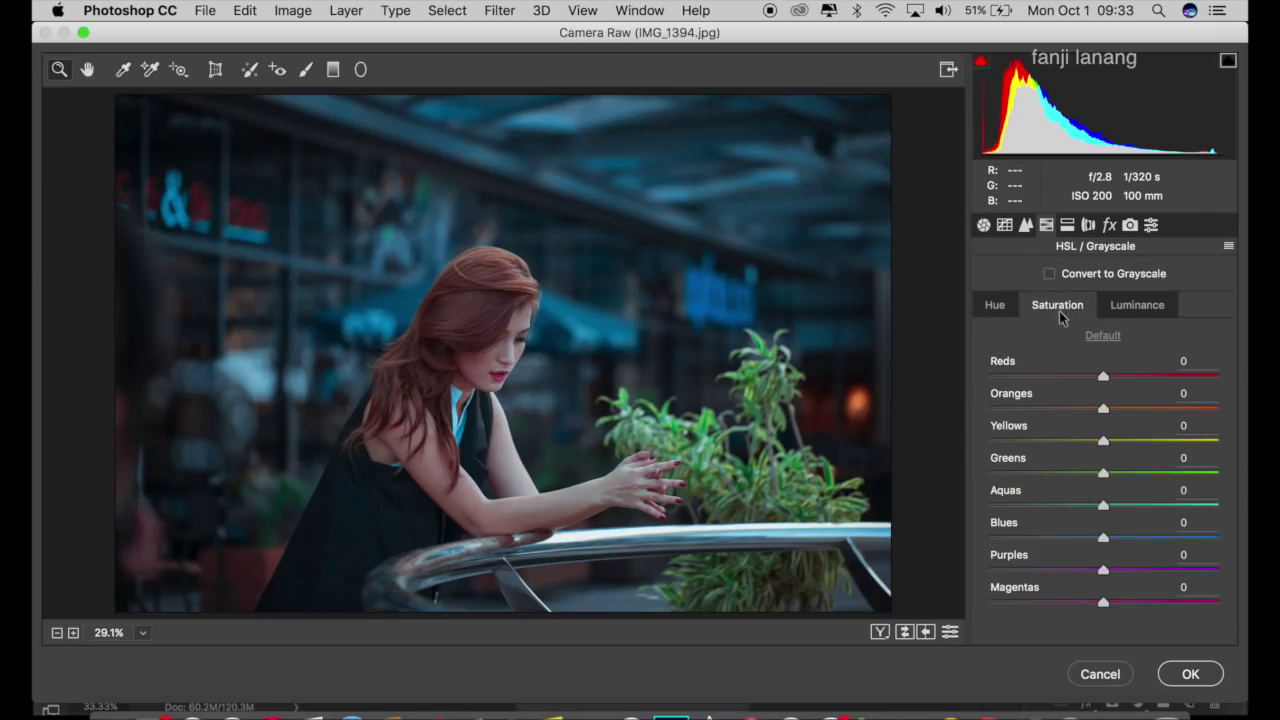
Set HSL Saturation to Oranges +60, Greens -100 and Aquas -60.
left_click(1150, 410)
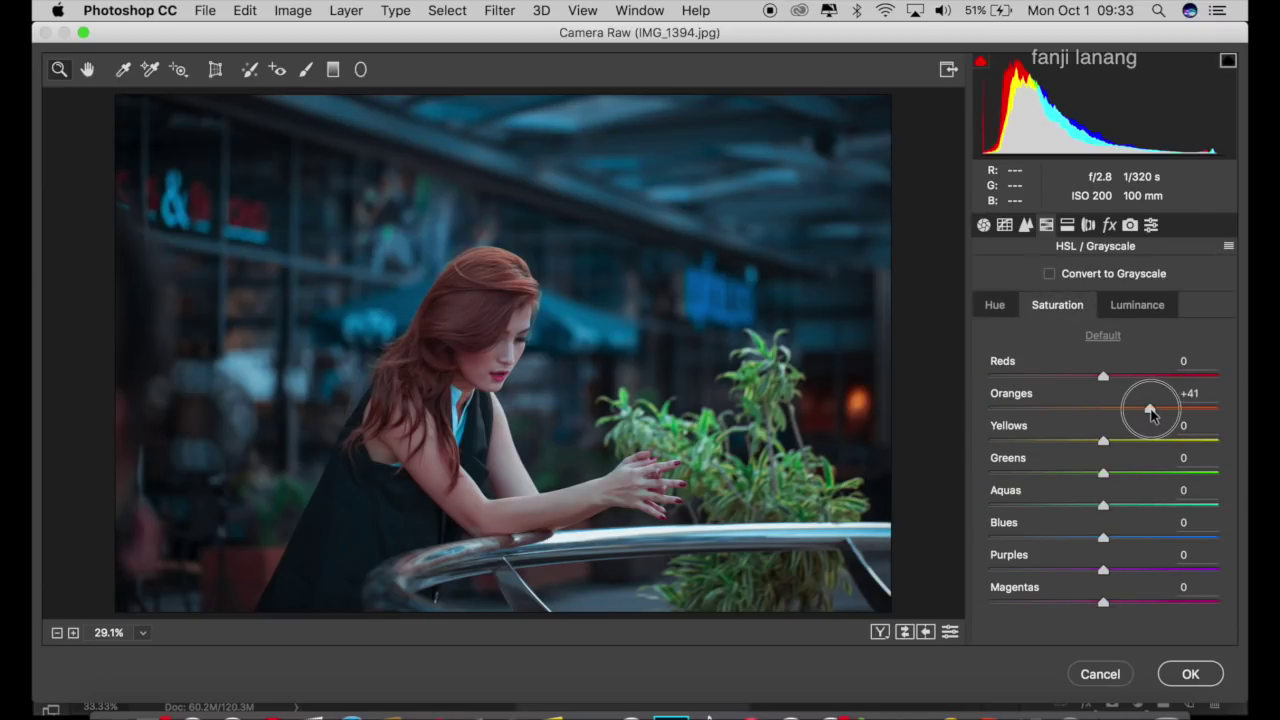
left_click_drag(1150, 410, 1178, 454)
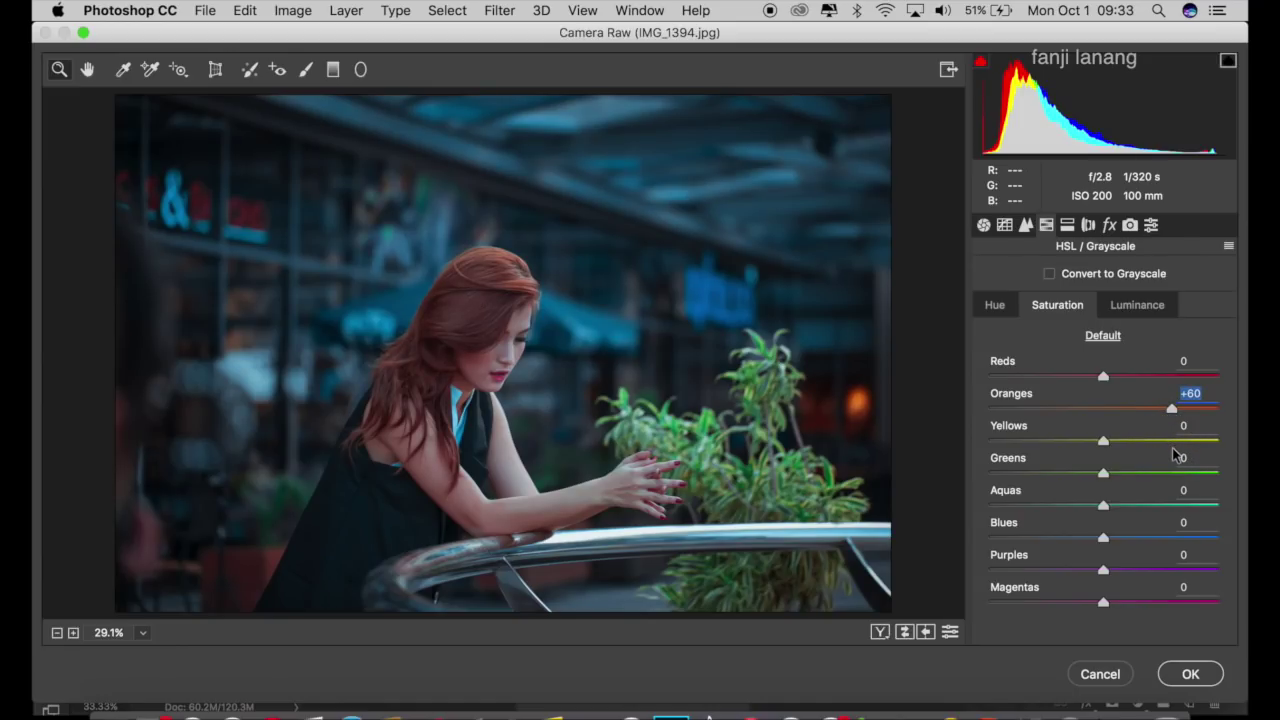
left_click_drag(1103, 472, 920, 503)
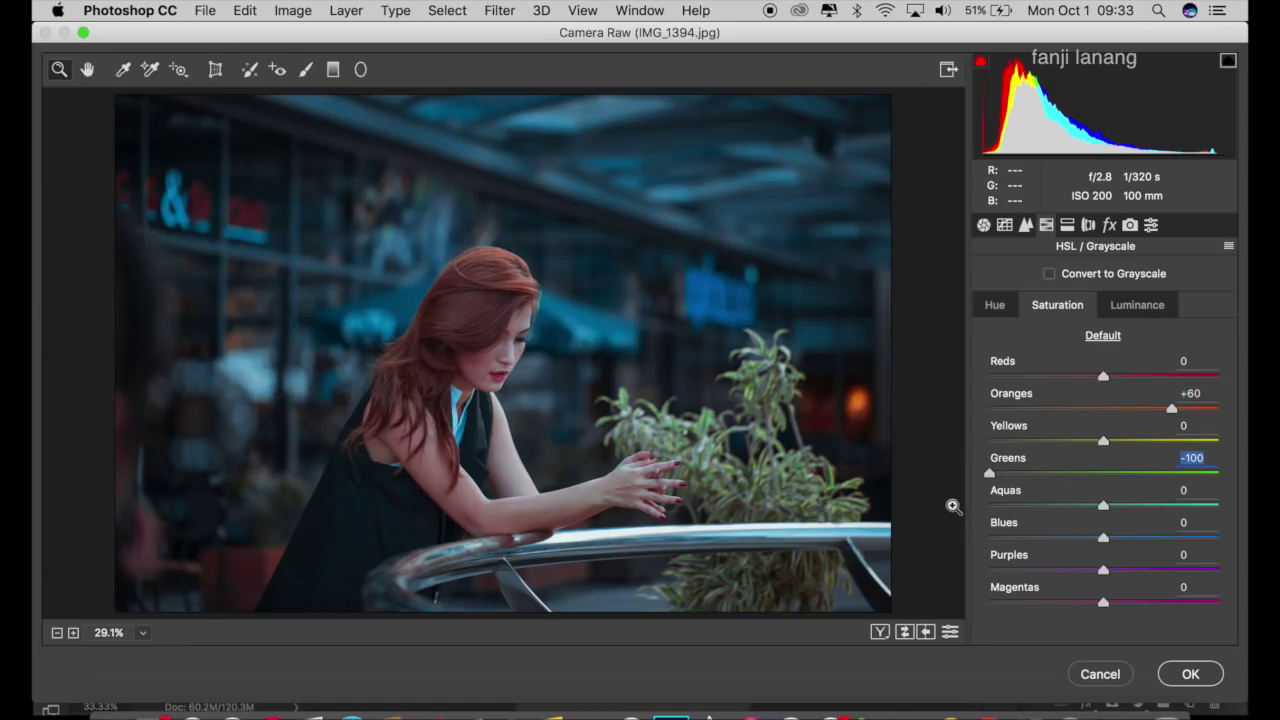
mouse_move(1100, 506)
left_mouse_down()
mouse_move(1054, 523)
mouse_move(1044, 542)
mouse_move(1034, 514)
mouse_move(1032, 527)
left_mouse_up()
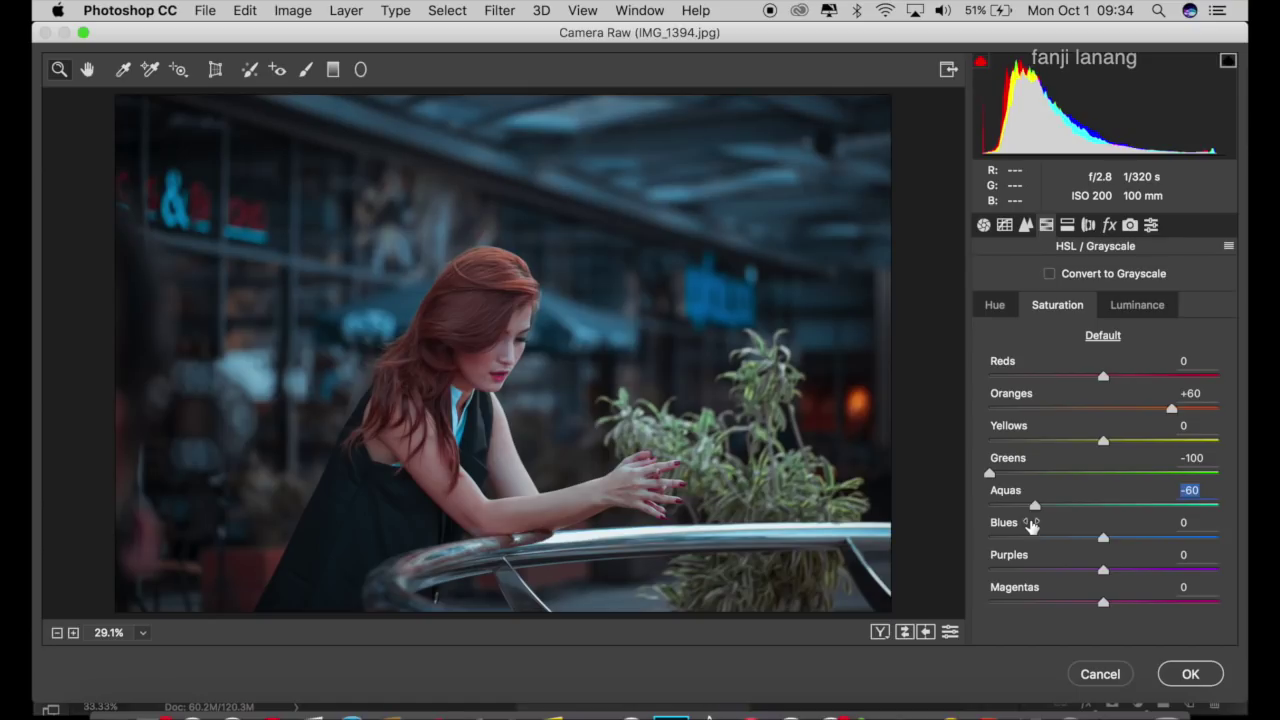
left_click(1131, 313)
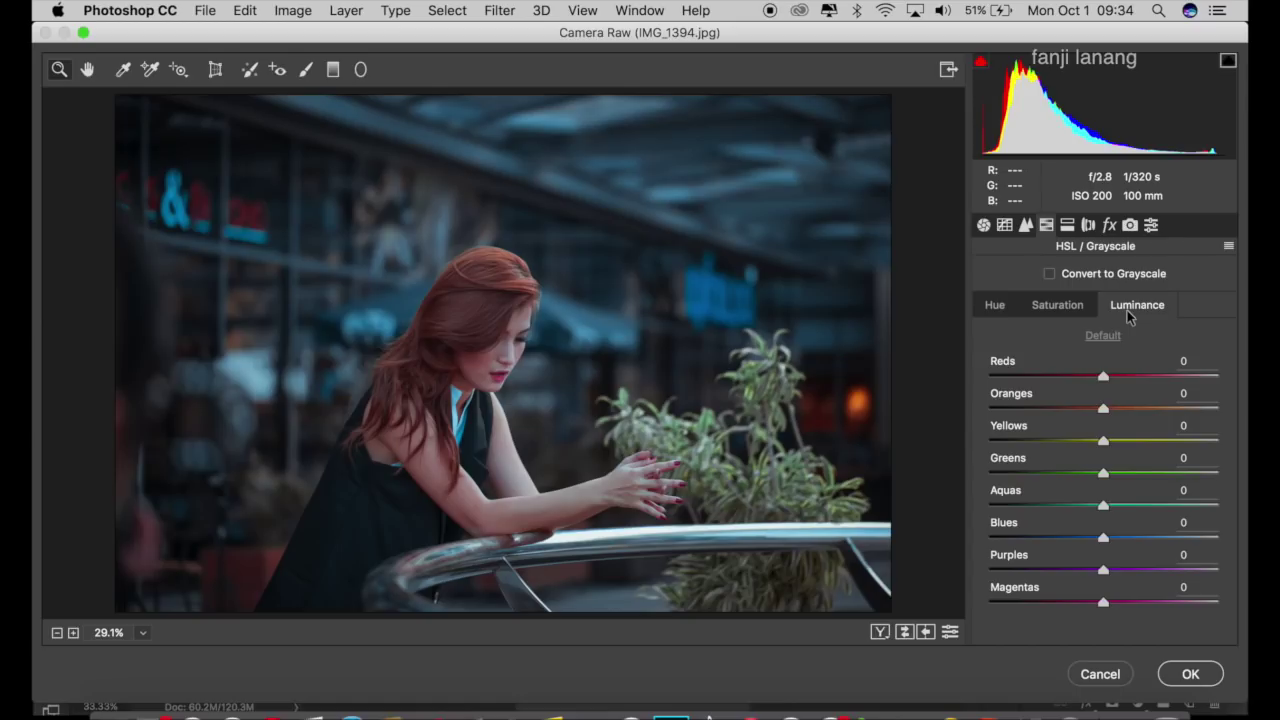
Set HSL Luminance to Oranges +50, Yellows -100, Greens -35 and Aquas -100.
left_click_drag(1140, 408, 1165, 434)
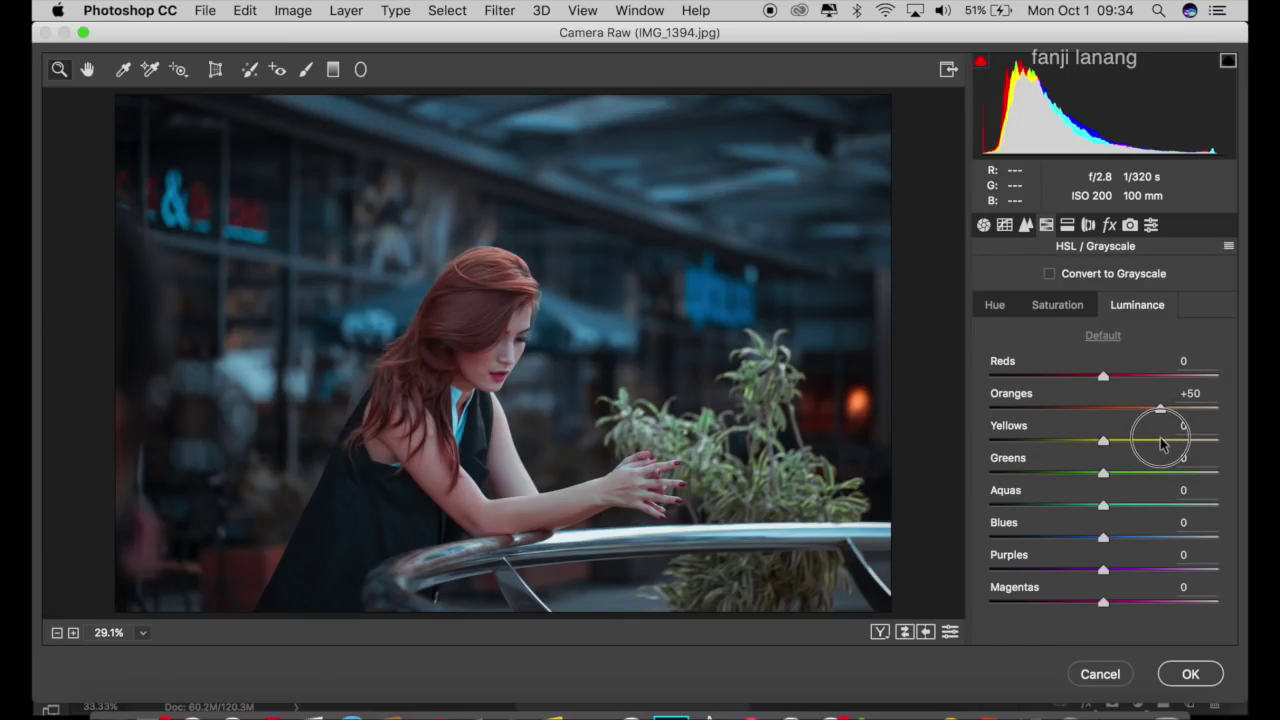
left_click_drag(1165, 433, 1161, 444)
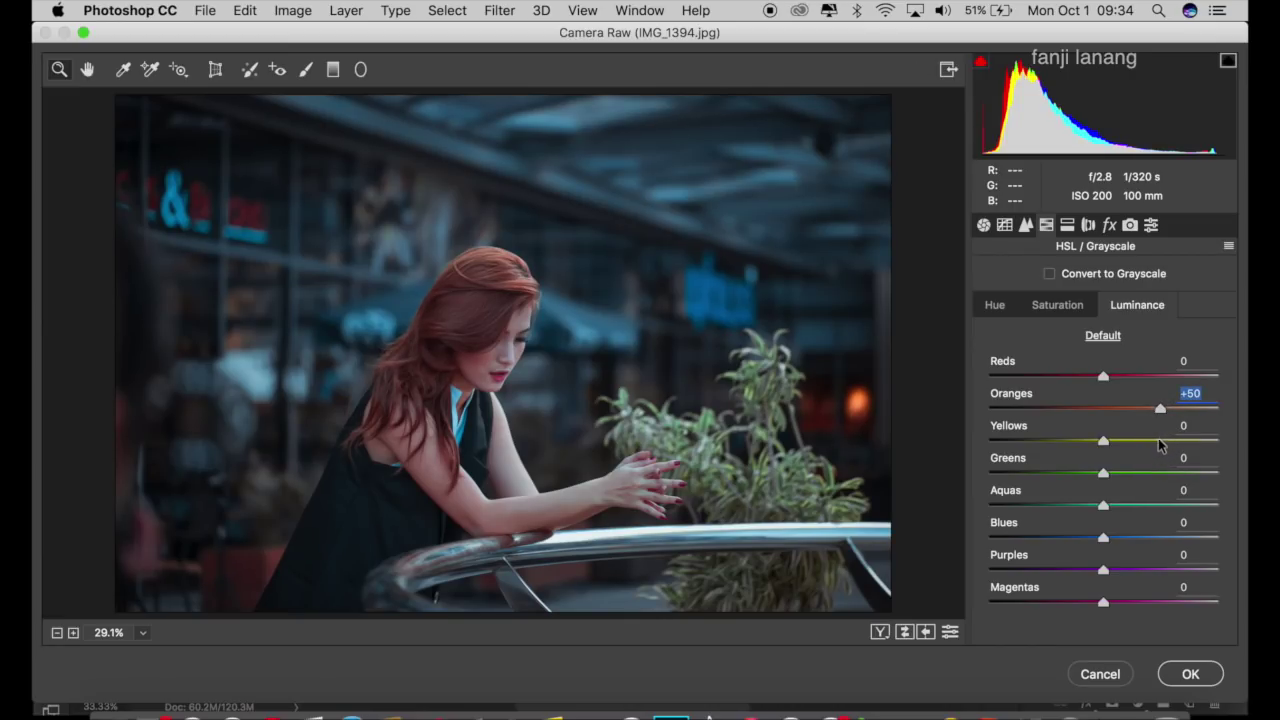
left_click_drag(1100, 444, 917, 450)
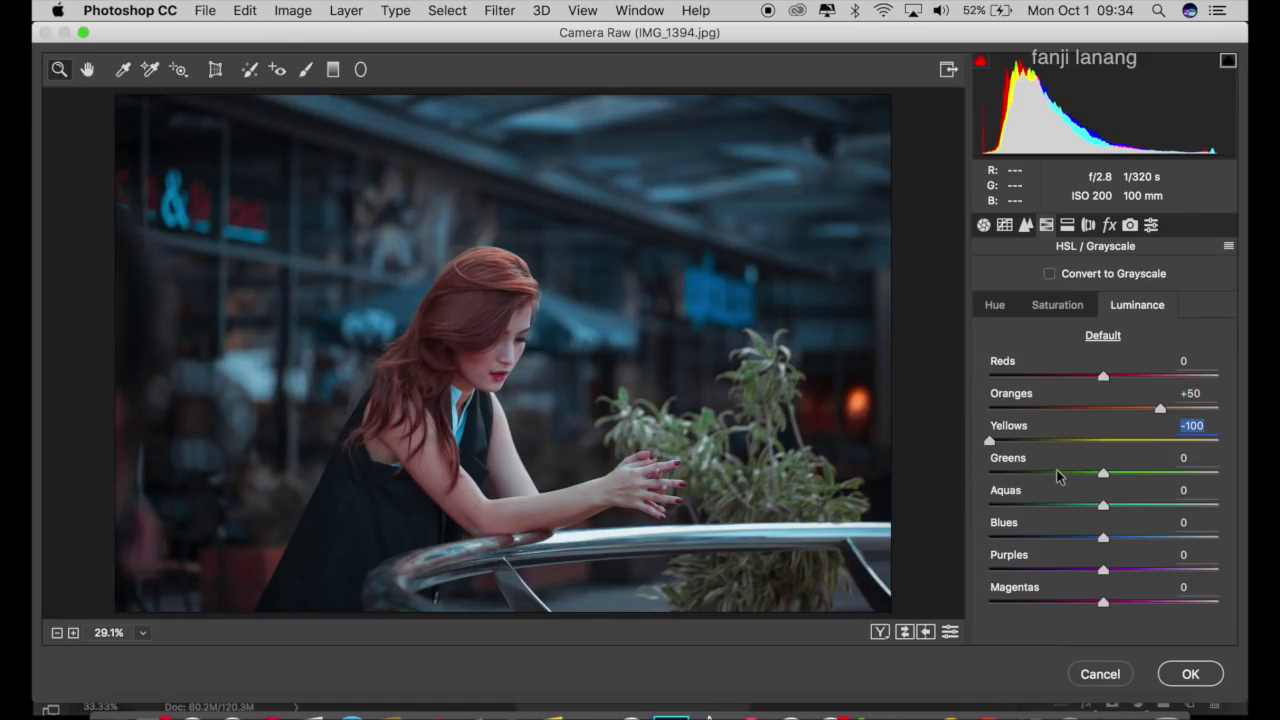
left_click_drag(1067, 480, 1066, 485)
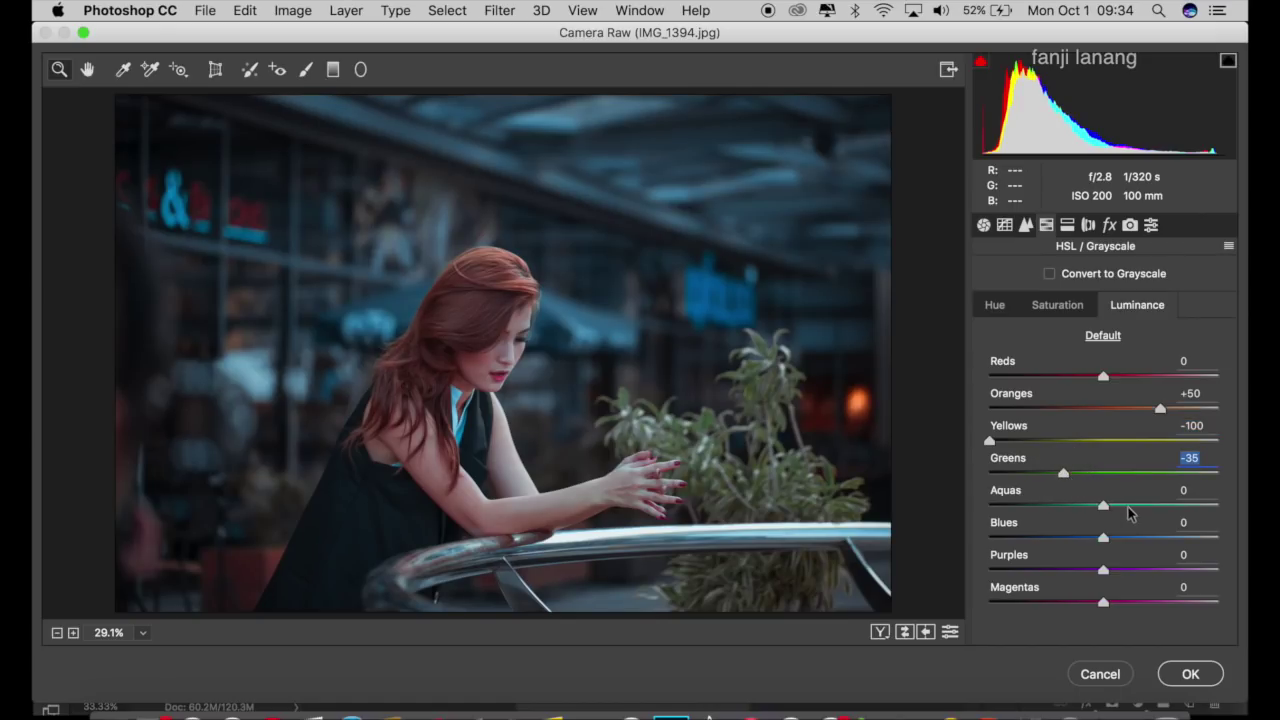
left_click_drag(1104, 506, 900, 533)
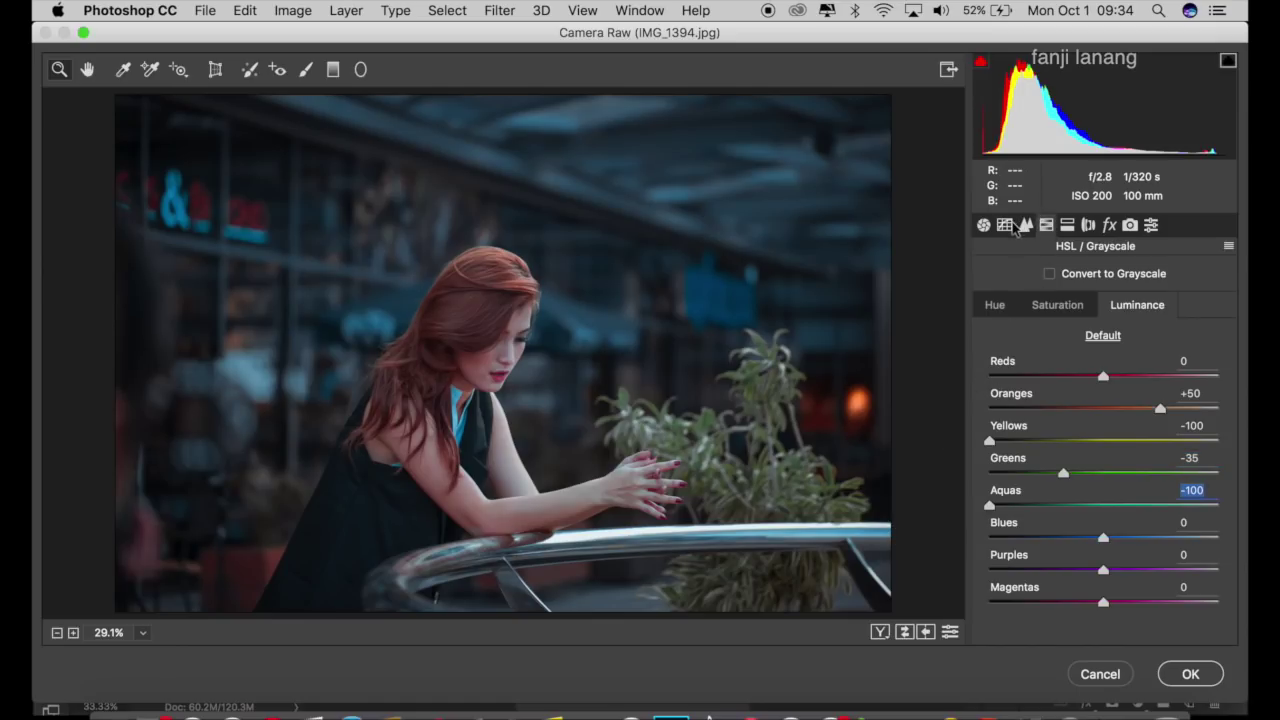
left_click(1022, 226)
Fade the point tone curve with lifted blacks and lowered whites, then compare Before/After side by side.
left_click(1004, 226)
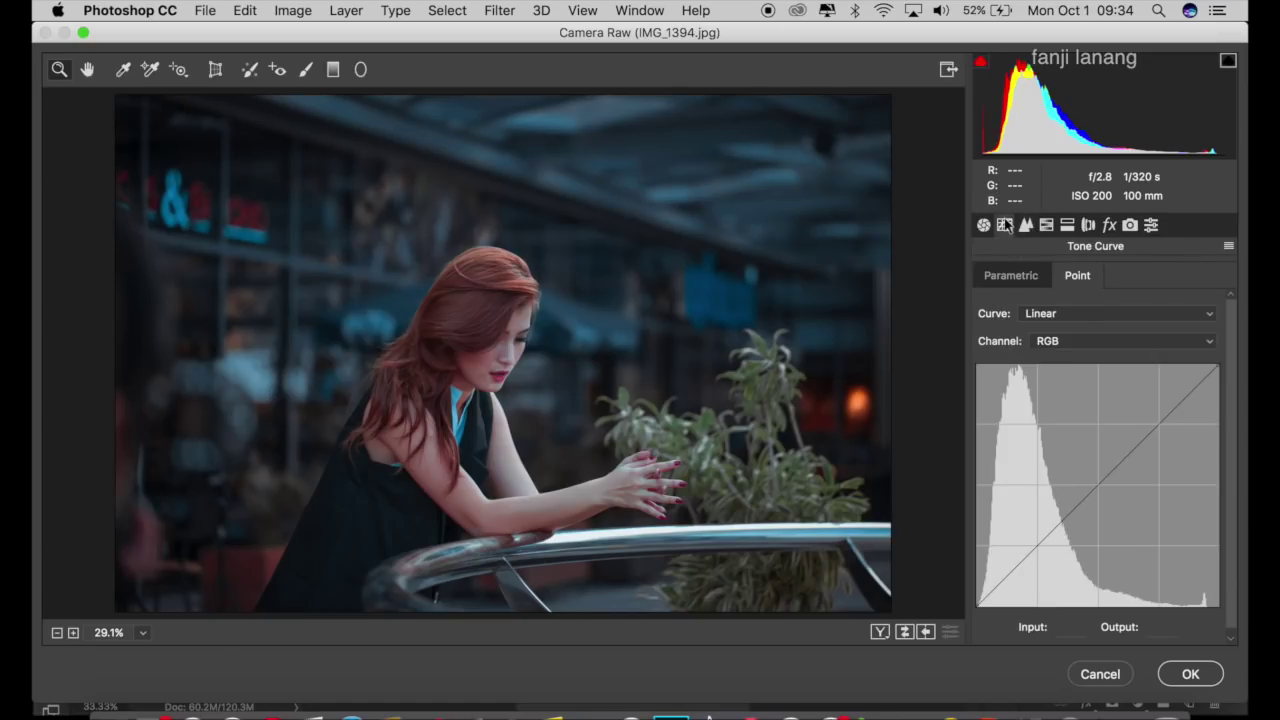
left_click_drag(980, 607, 972, 622)
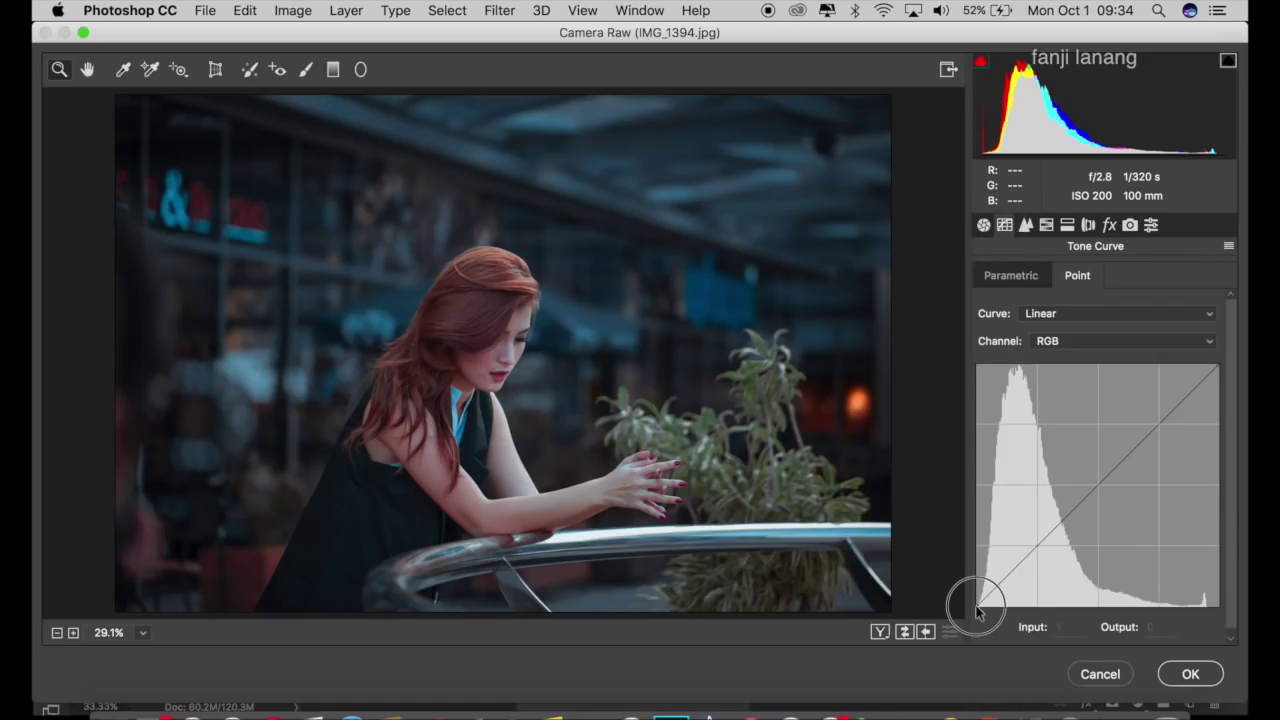
left_click(1098, 485)
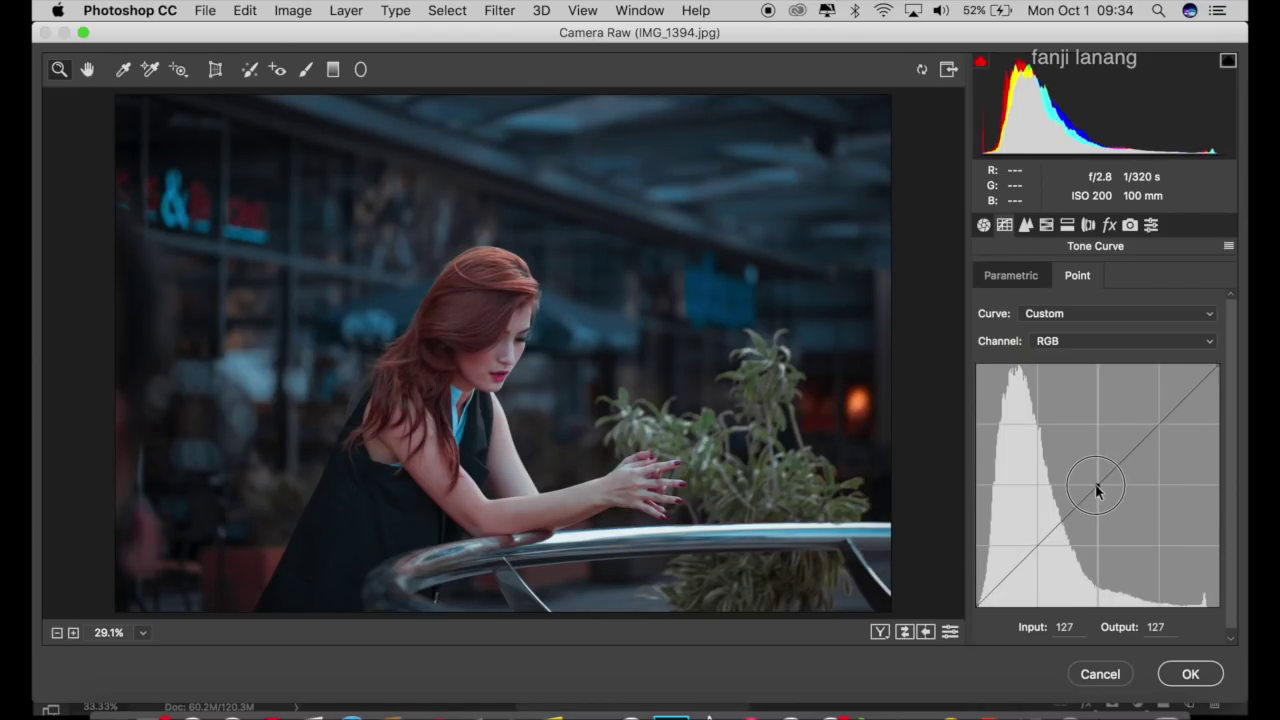
left_click_drag(1098, 487, 1097, 487)
mouse_move(980, 604)
left_mouse_down()
mouse_move(972, 593)
mouse_move(1007, 579)
left_mouse_up()
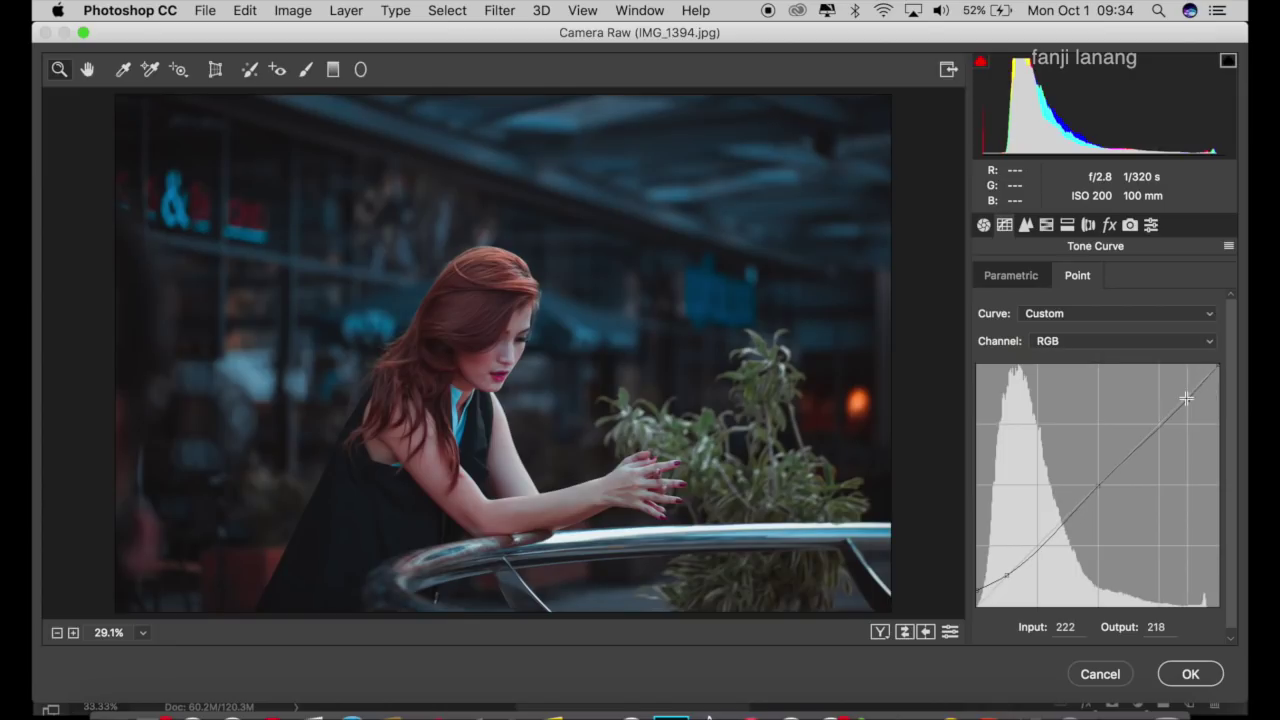
left_click_drag(1218, 366, 1222, 381)
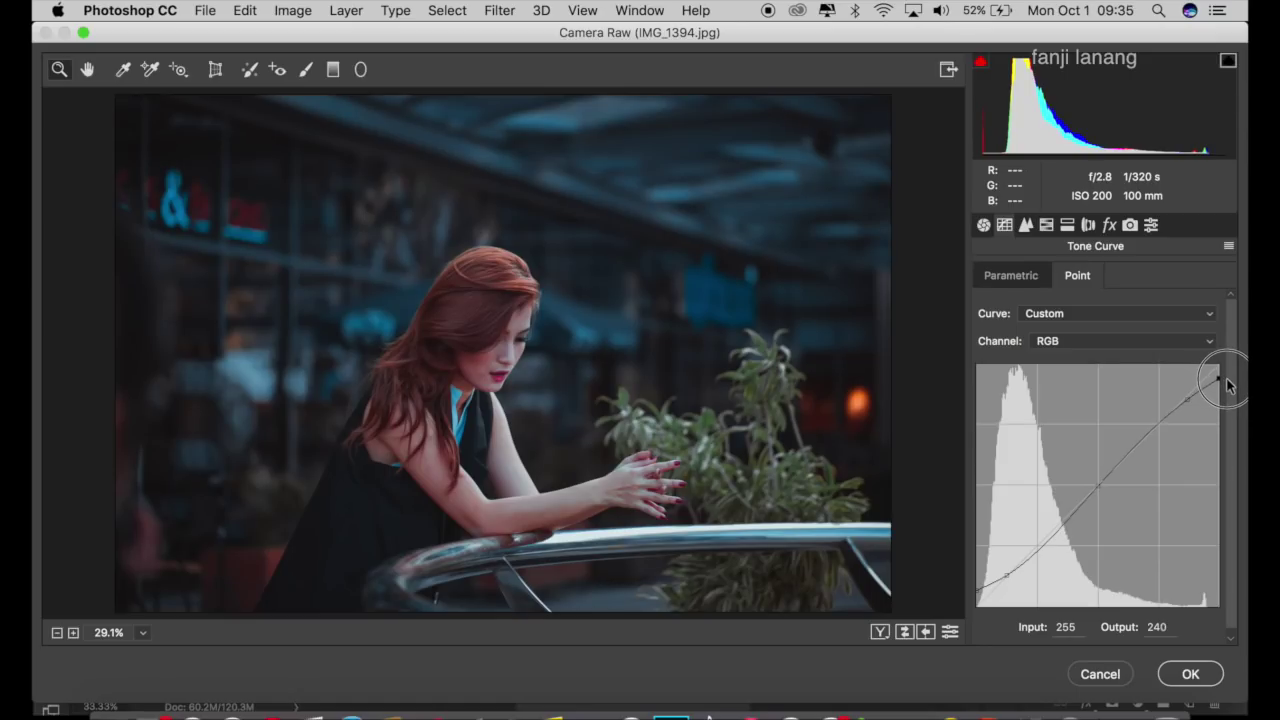
left_click_drag(1221, 381, 1186, 399)
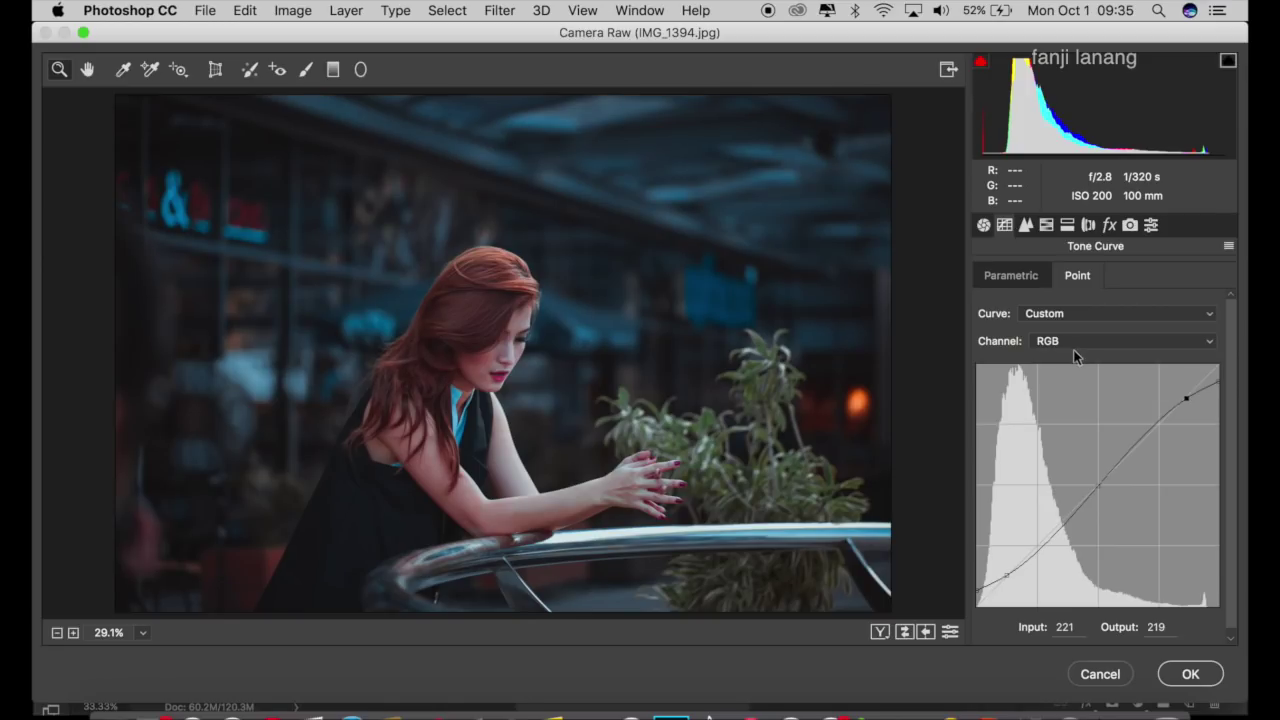
left_click(880, 633)
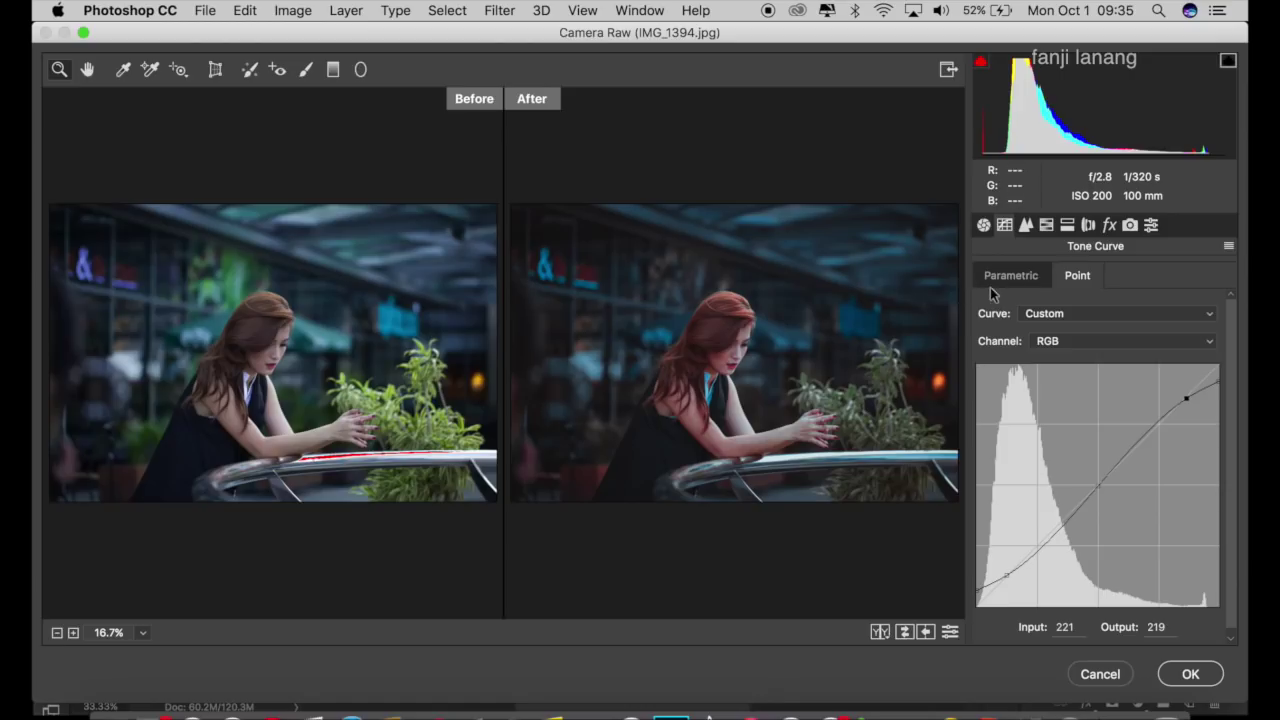
Lower the Blues saturation in Camera Raw HSL to -49 and commit the teal-orange grade.
left_click(984, 226)
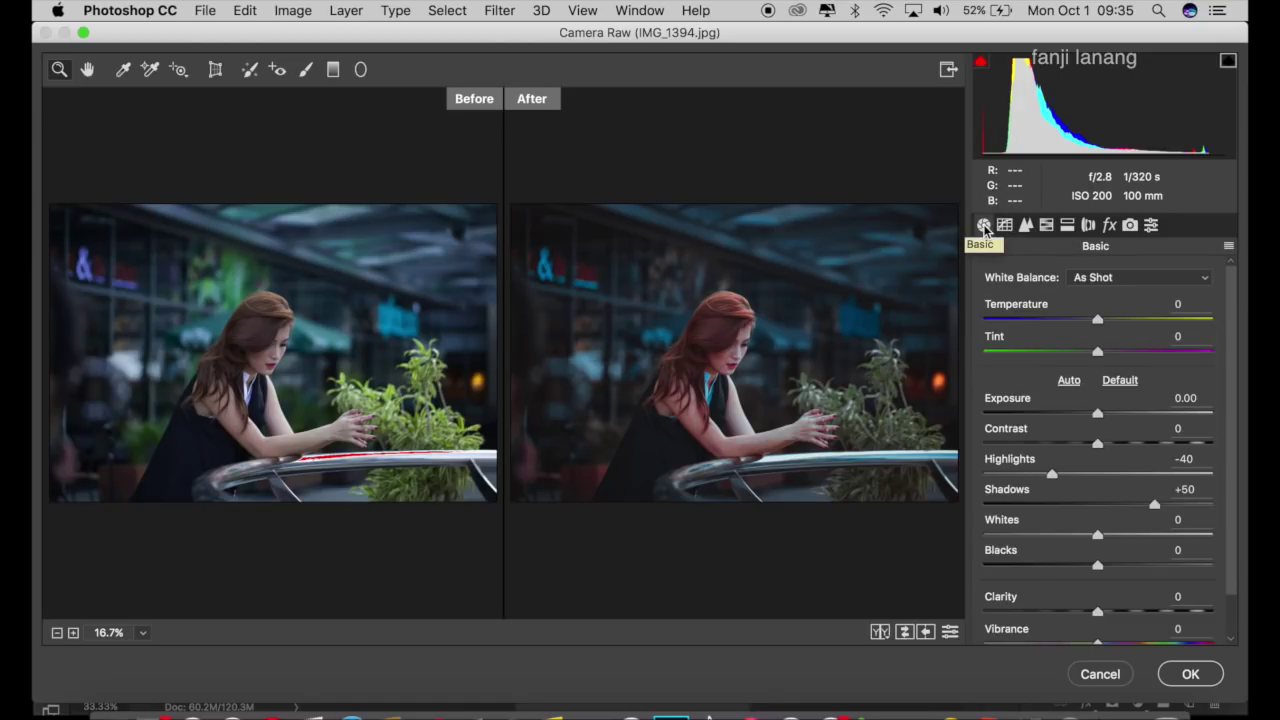
left_click(1046, 225)
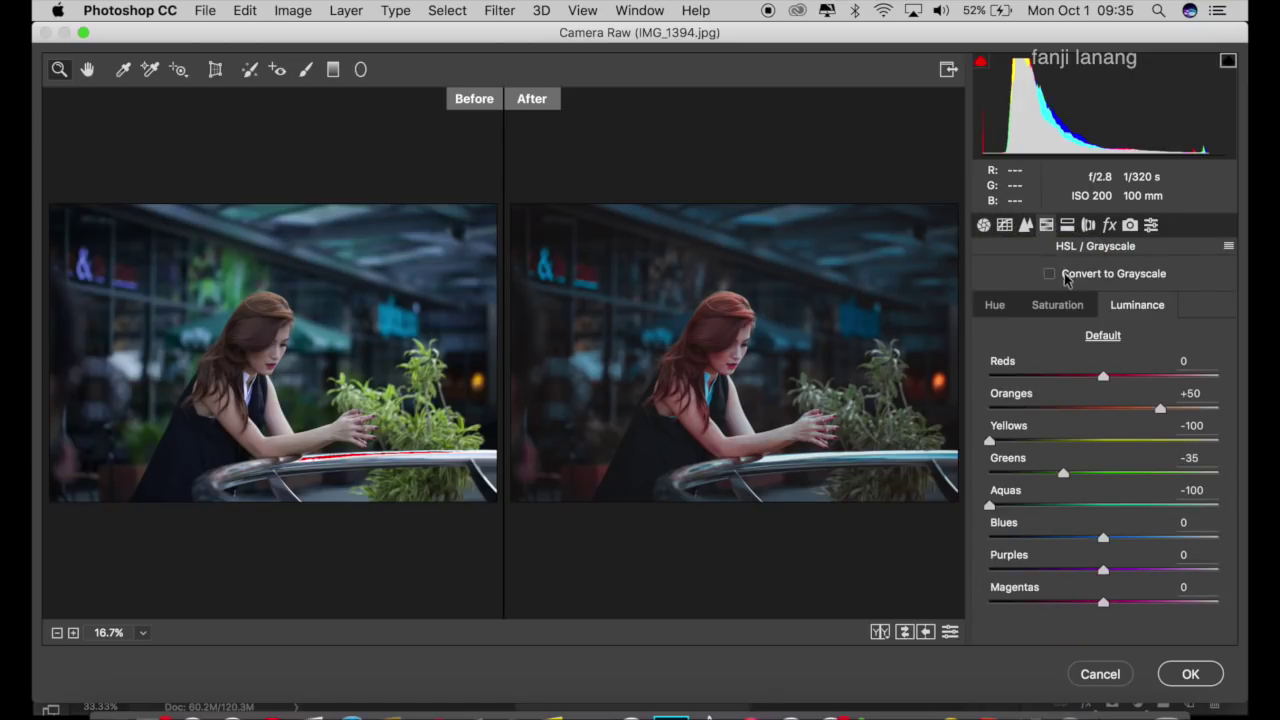
left_click(1060, 306)
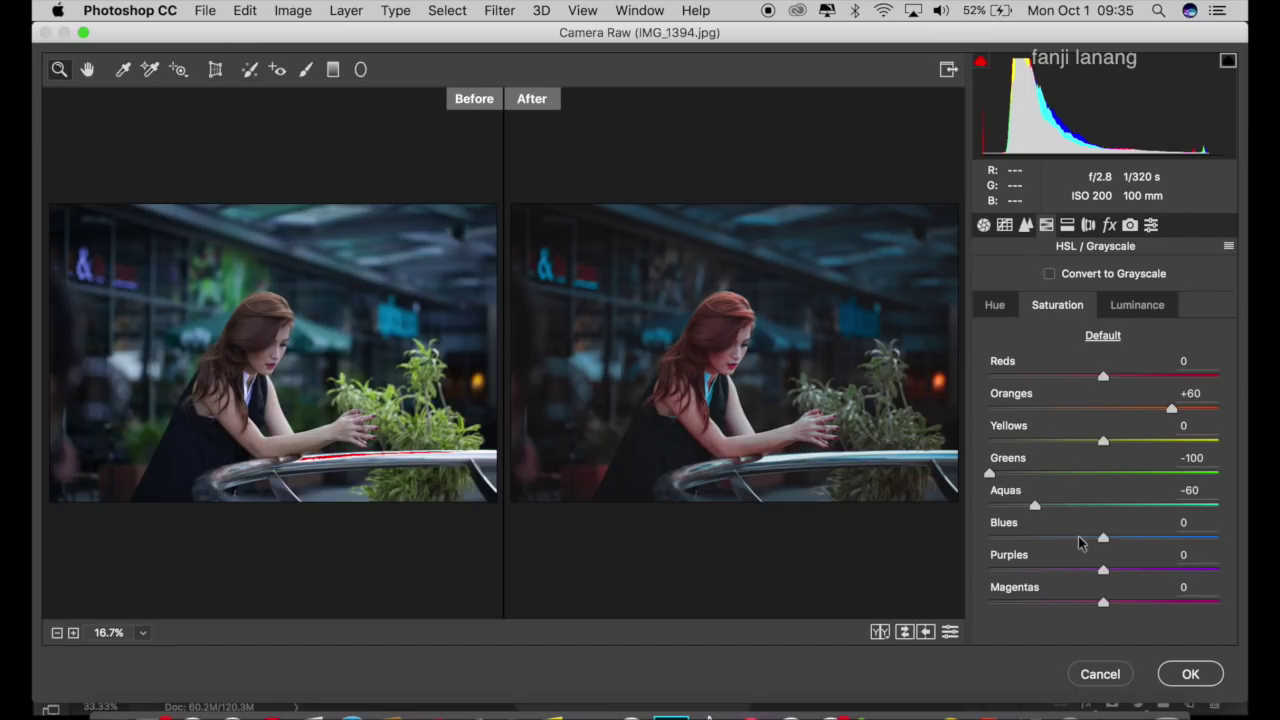
mouse_move(1078, 537)
left_mouse_down()
mouse_move(1020, 553)
mouse_move(1045, 558)
left_mouse_up()
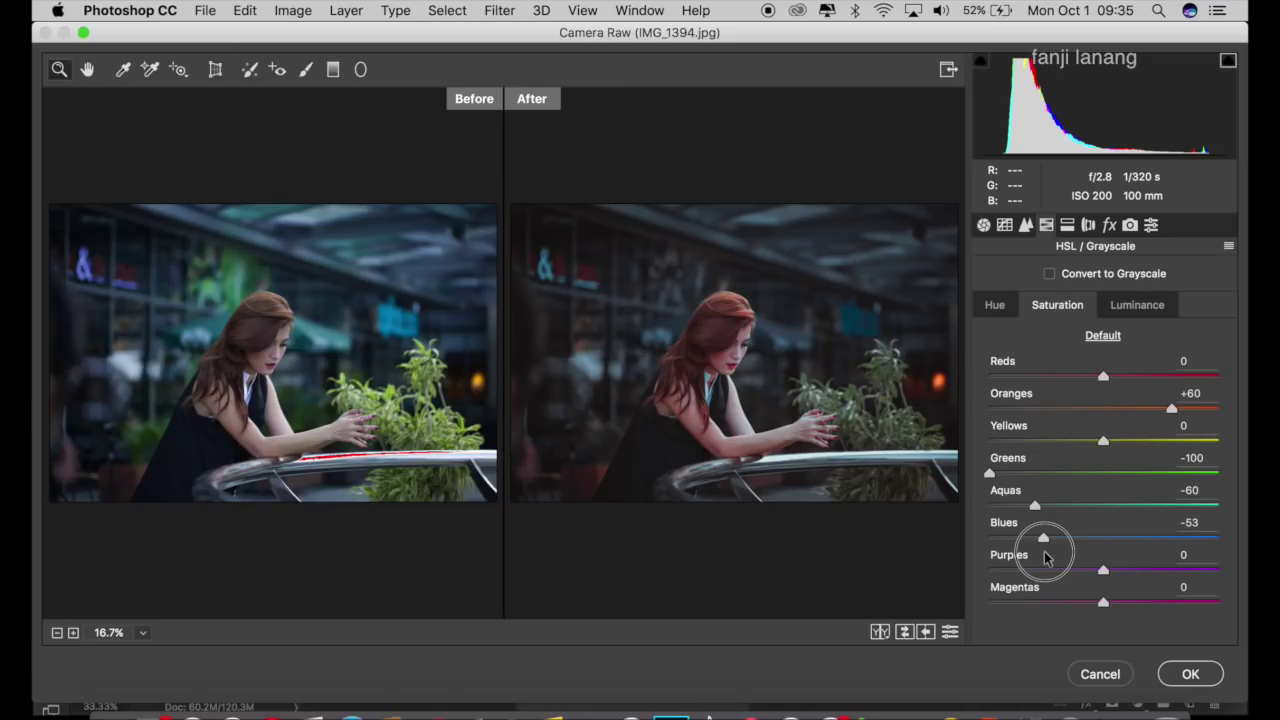
left_click_drag(1045, 558, 1049, 574)
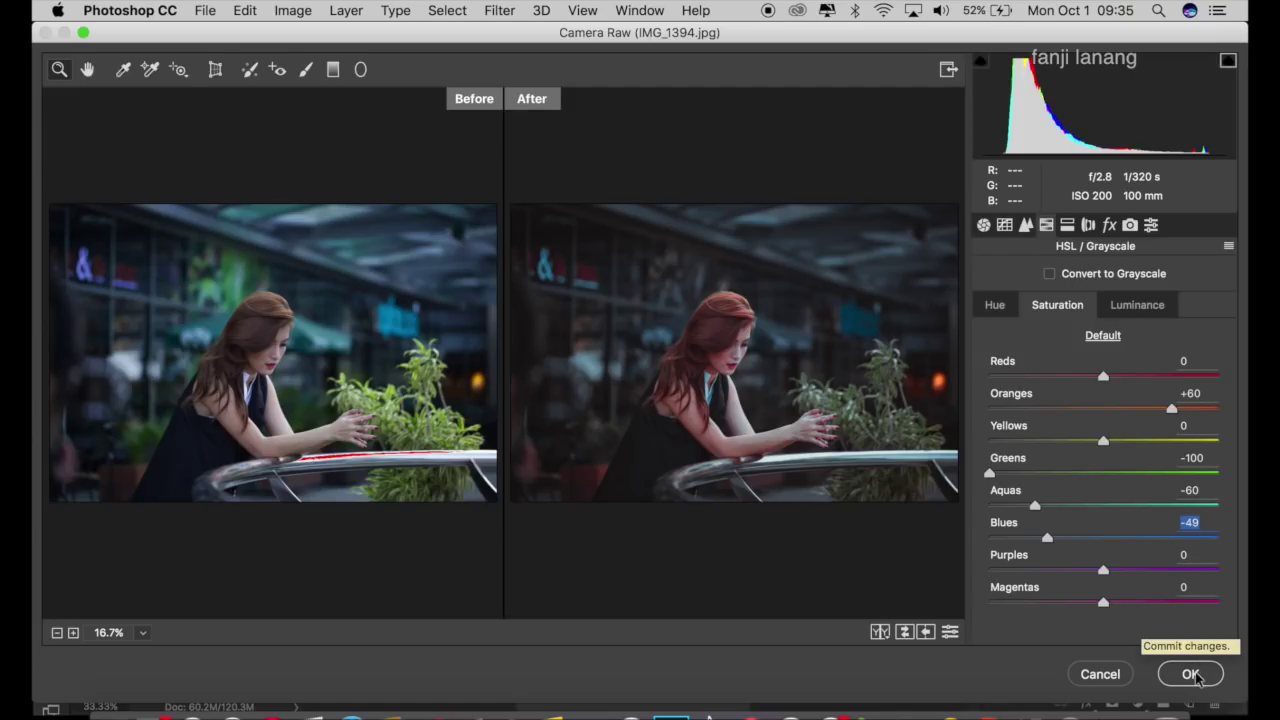
left_click(1192, 675)
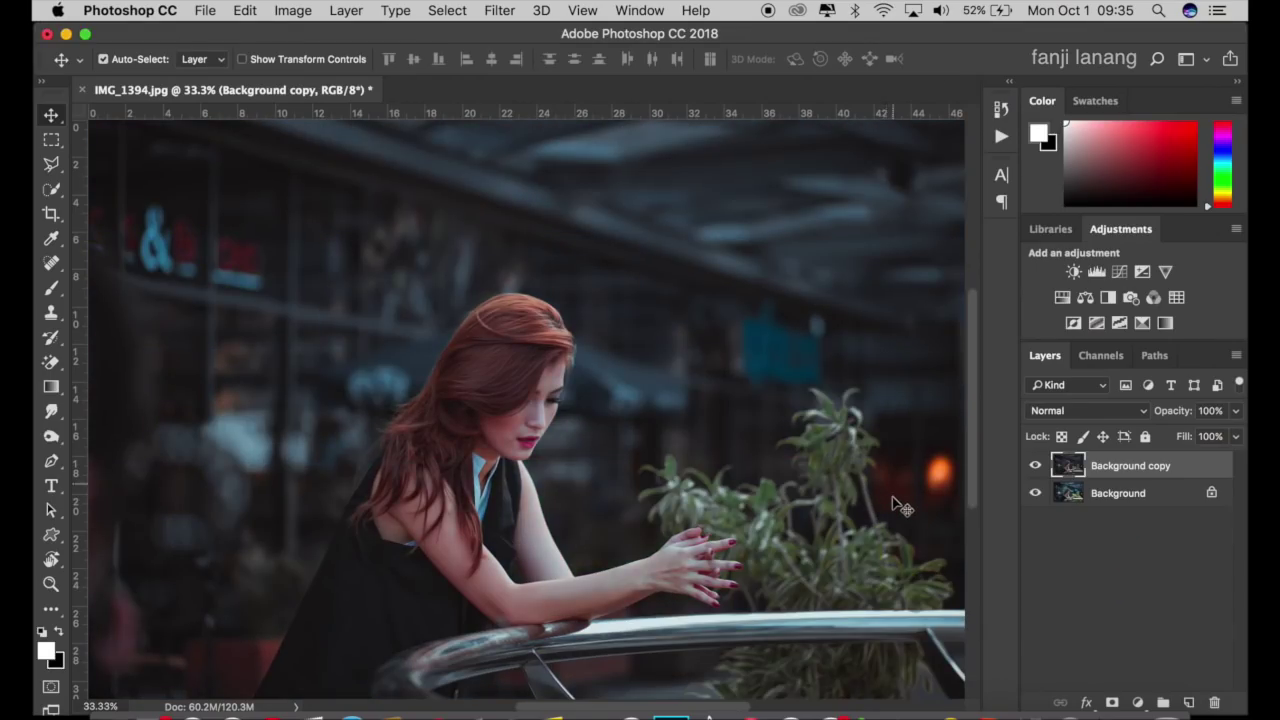
Add a Curves 1 layer that lowers the white point, raises the black point and lifts midtones to 128/123.
left_click(1137, 703)
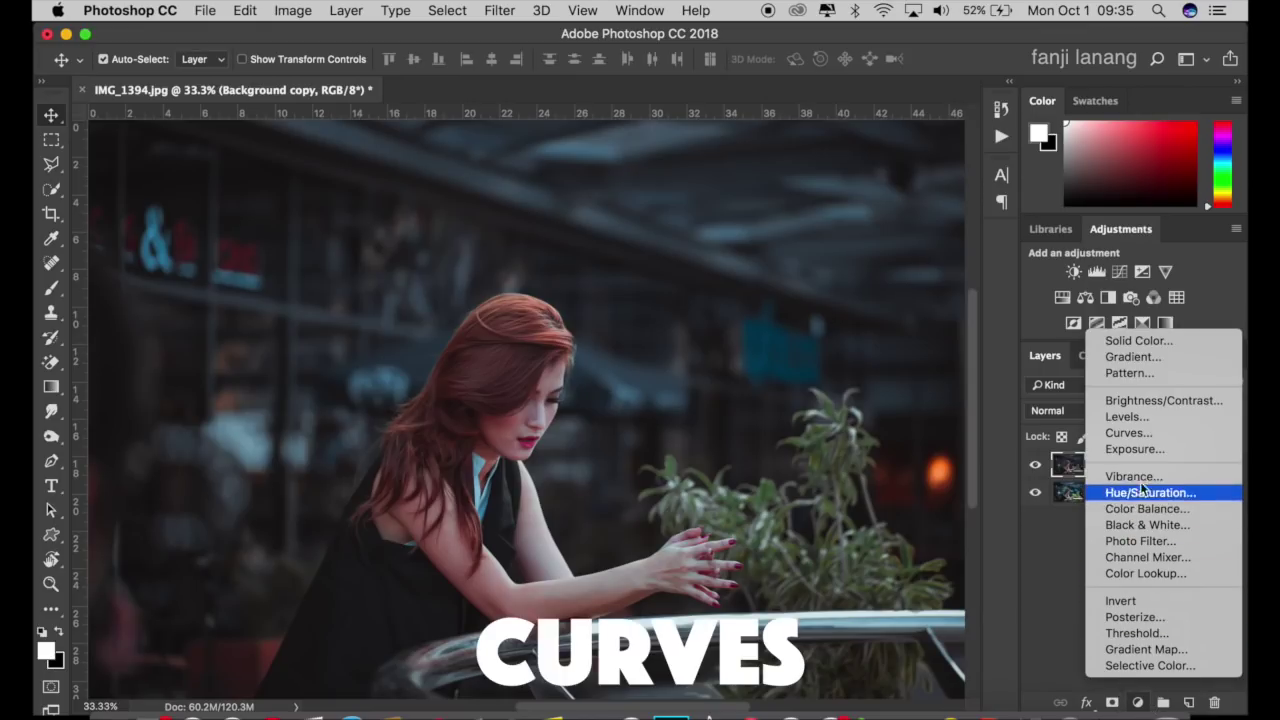
left_click(1167, 432)
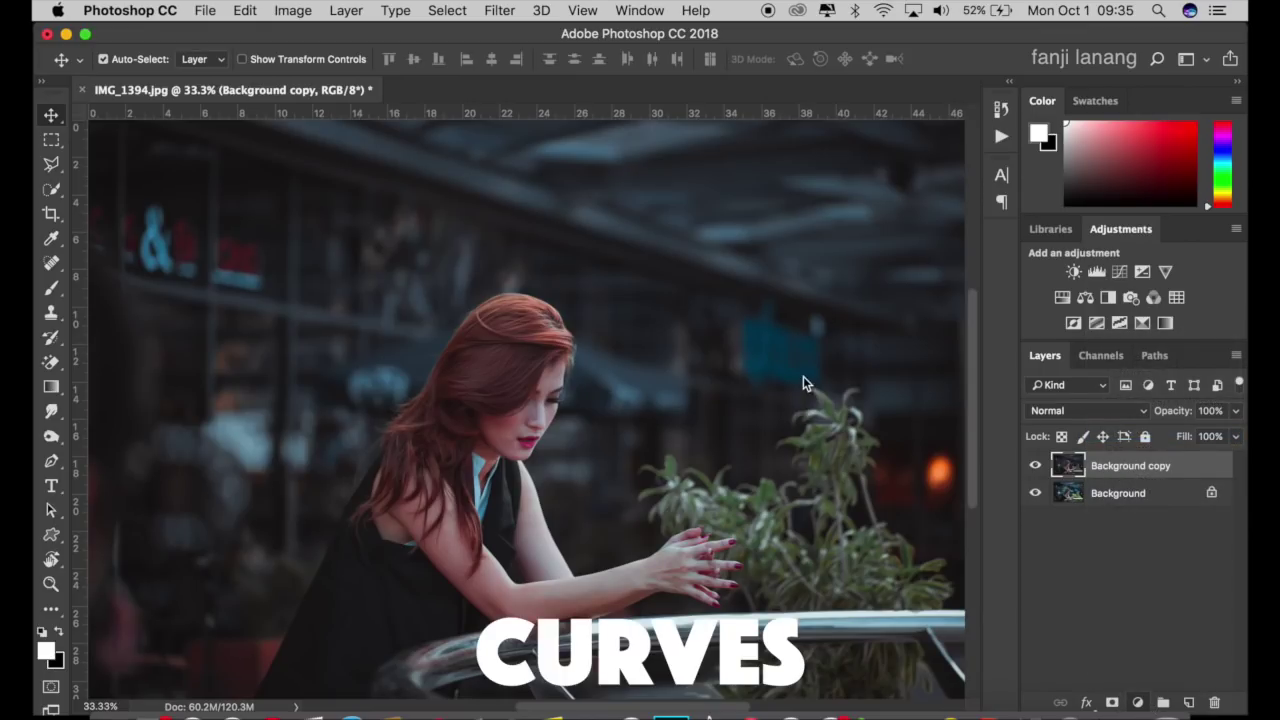
left_click_drag(1121, 282, 1135, 315)
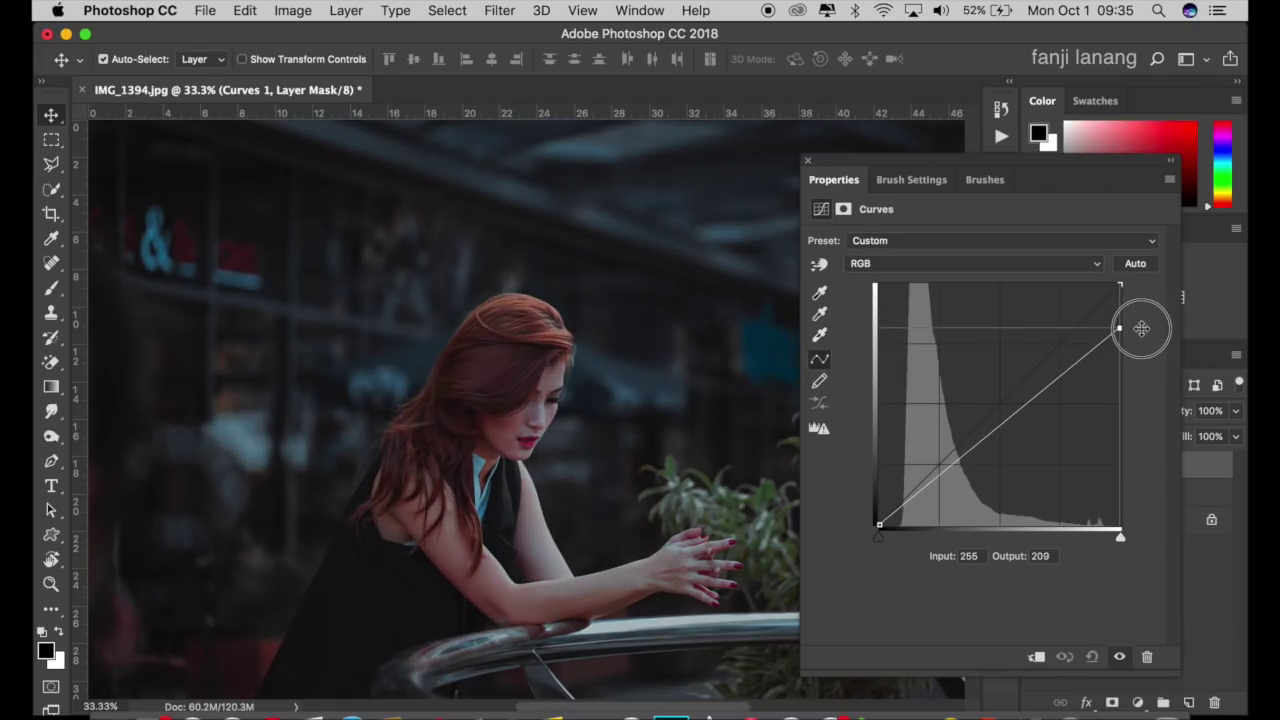
left_click_drag(1135, 315, 1136, 322)
left_click_drag(880, 524, 902, 533)
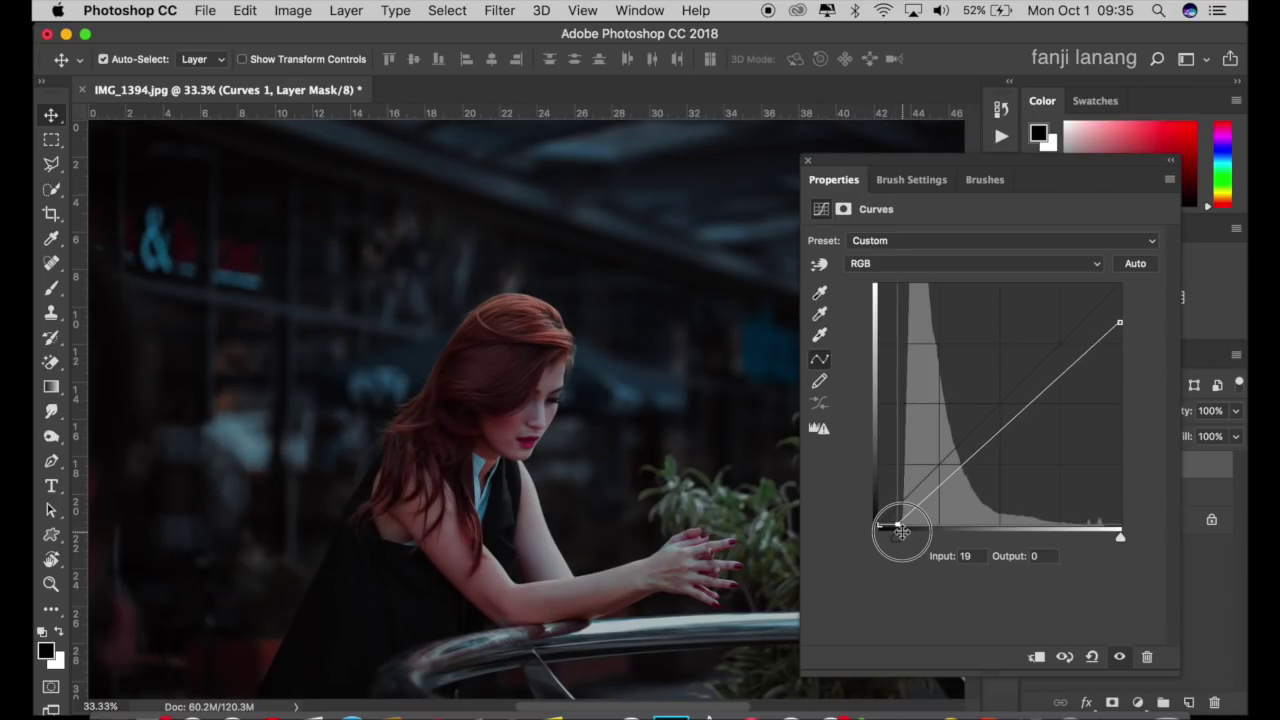
left_click(1001, 414)
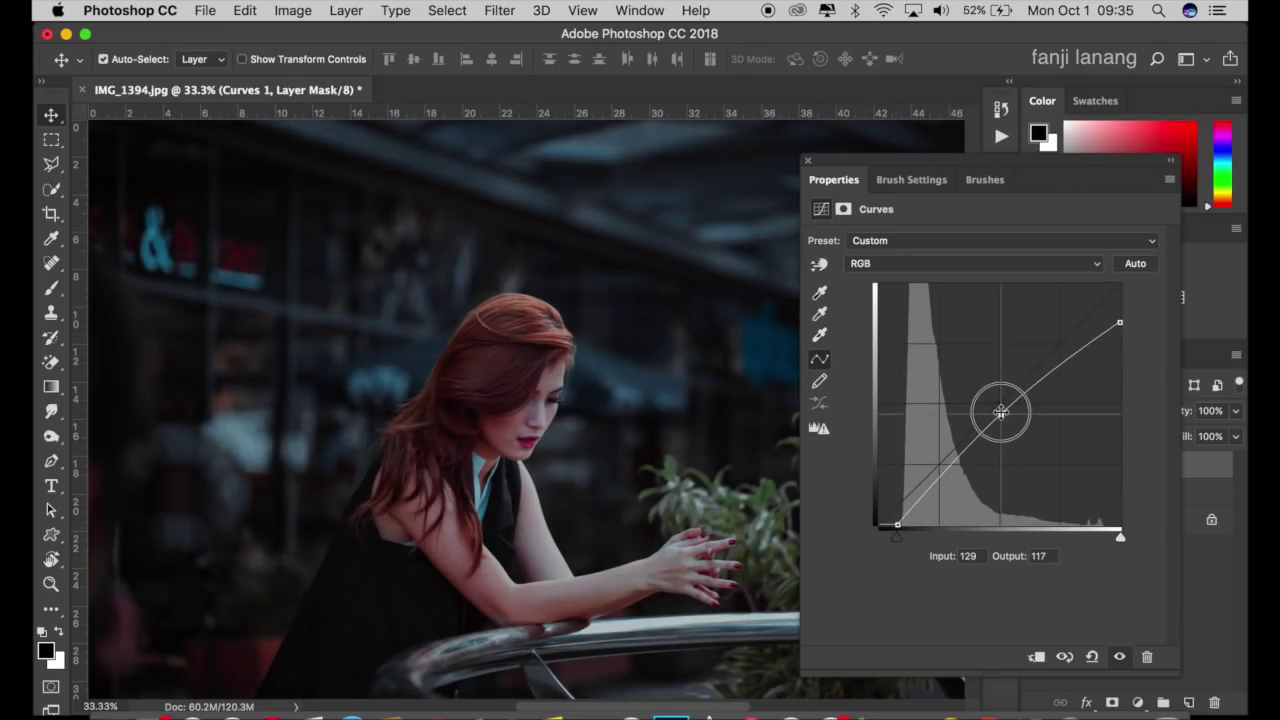
left_click_drag(1001, 412, 1001, 408)
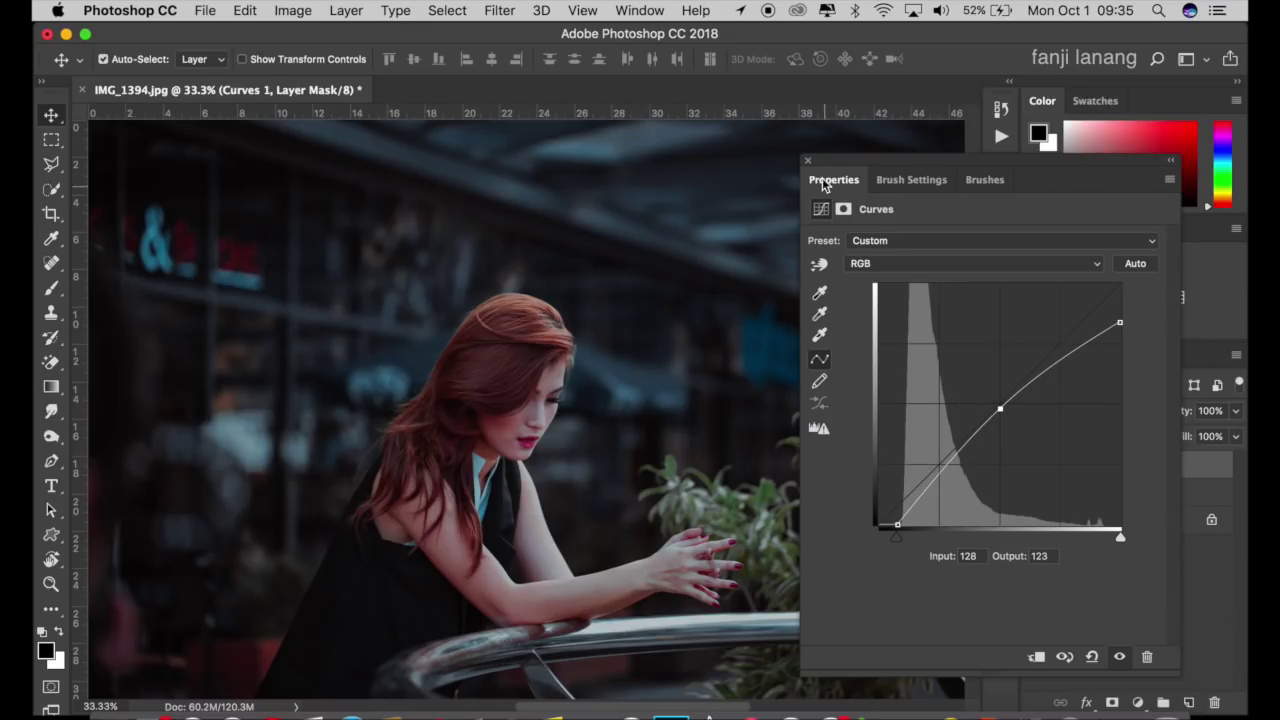
left_click(808, 164)
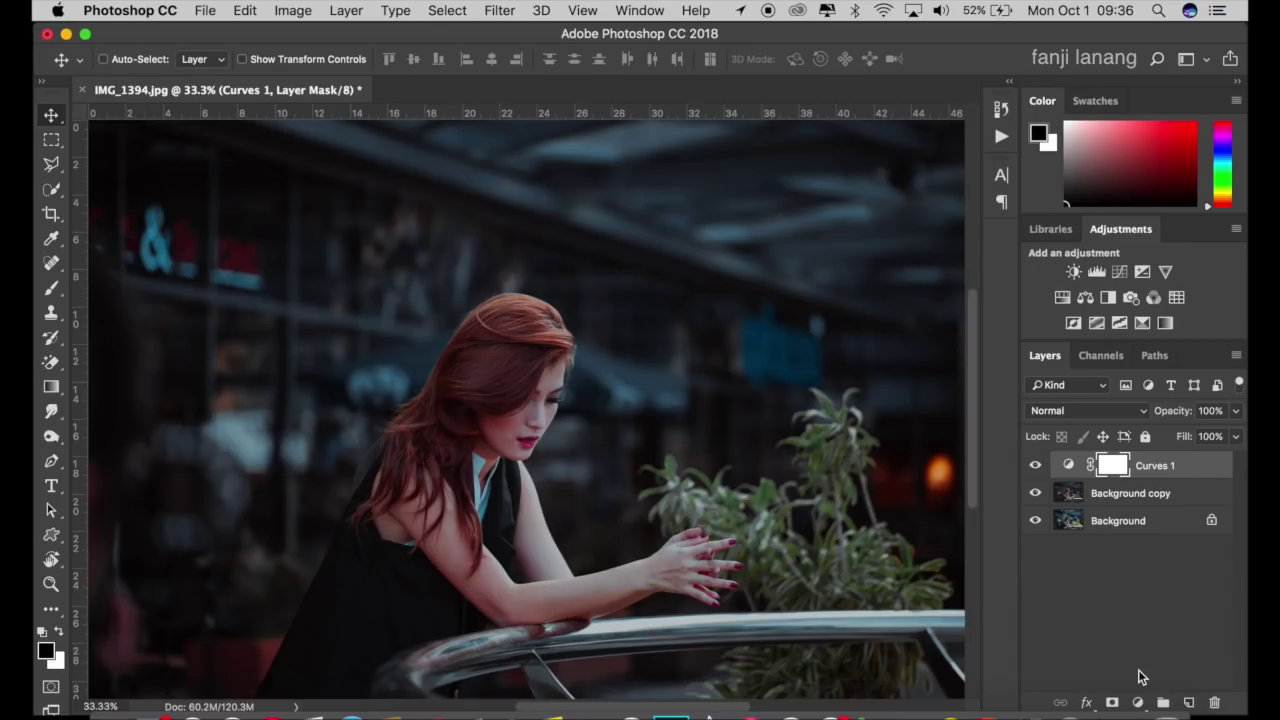
key("super+minus")
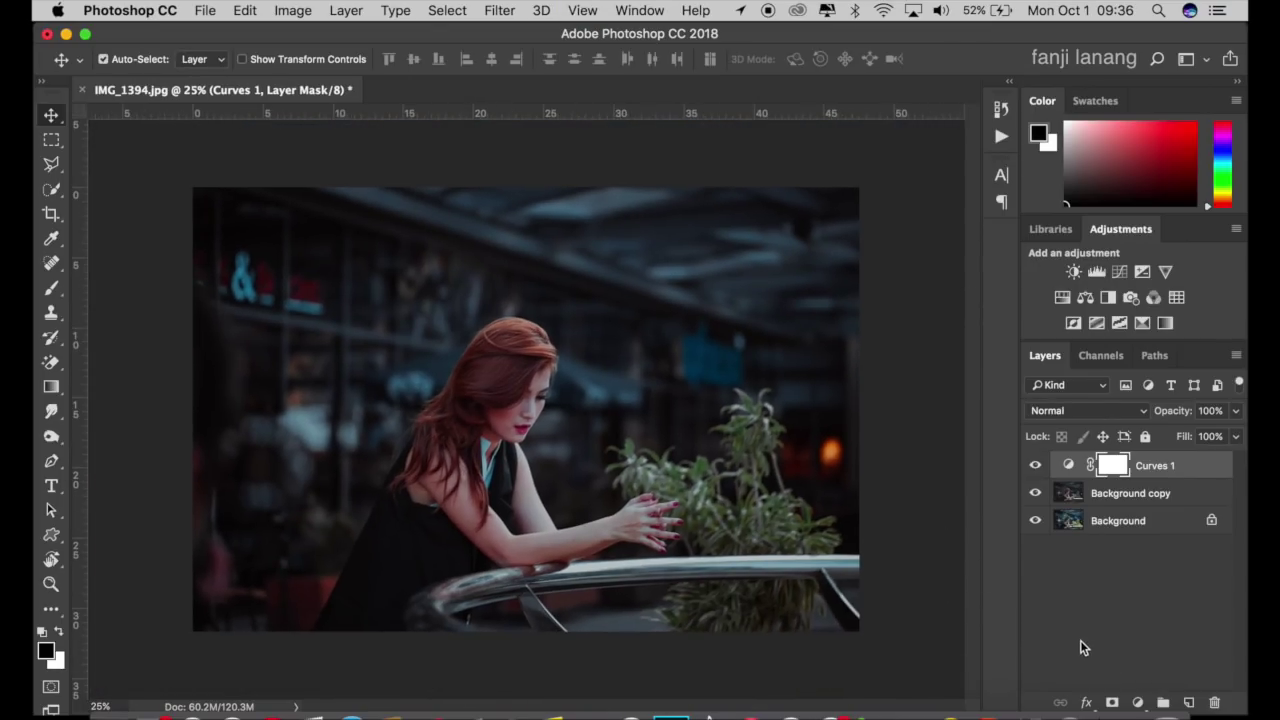
Add a Brightness/Contrast layer above Curves 1 set to Brightness 10 and Contrast 5.
left_click(1137, 702)
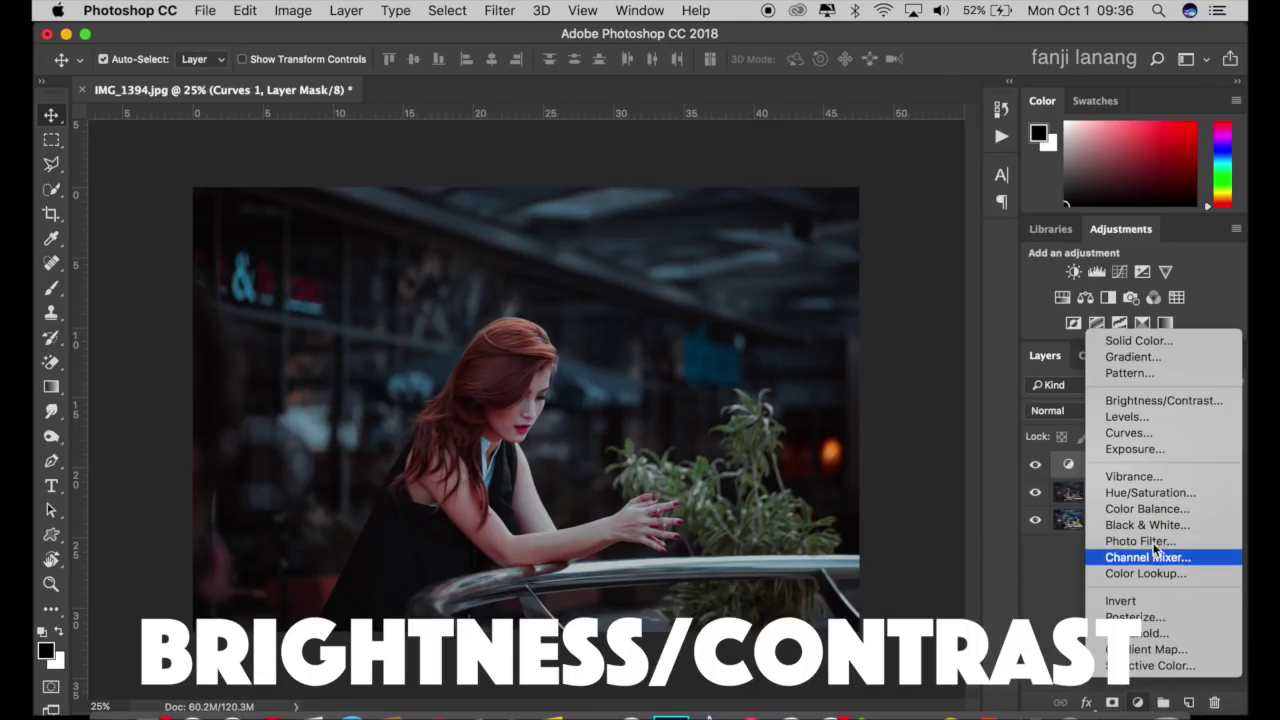
left_click(1176, 401)
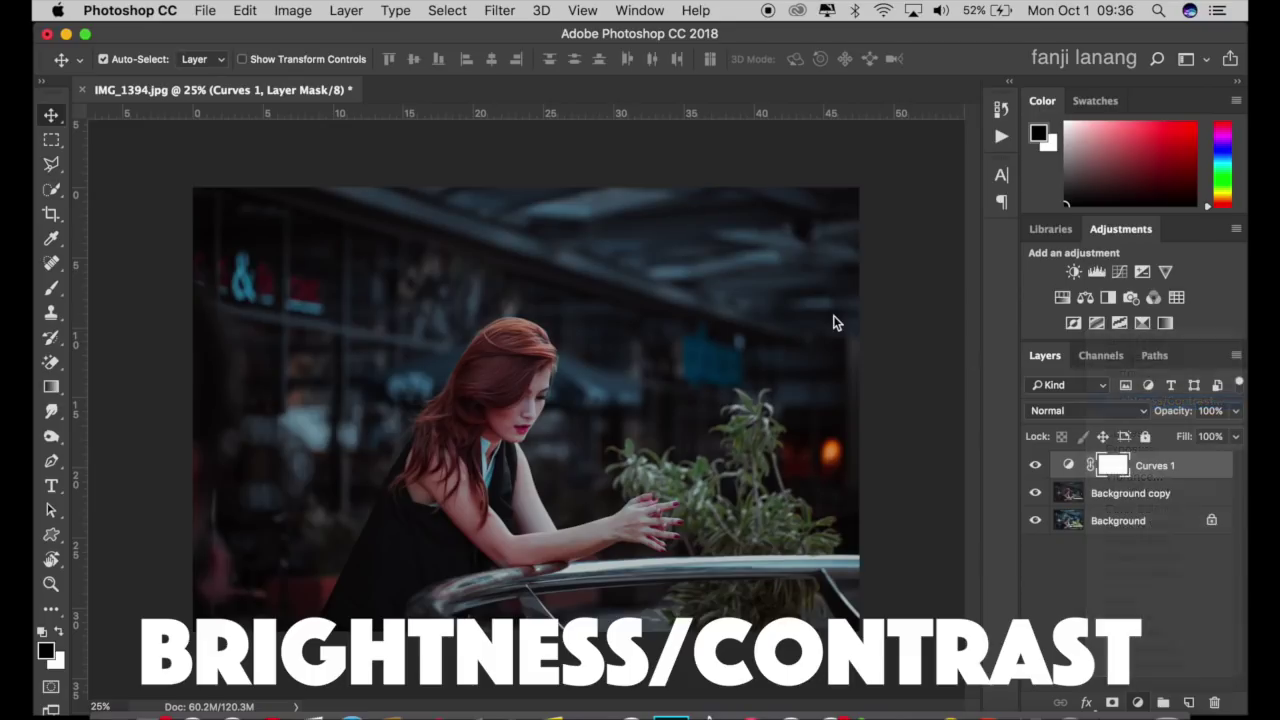
left_click(1145, 268)
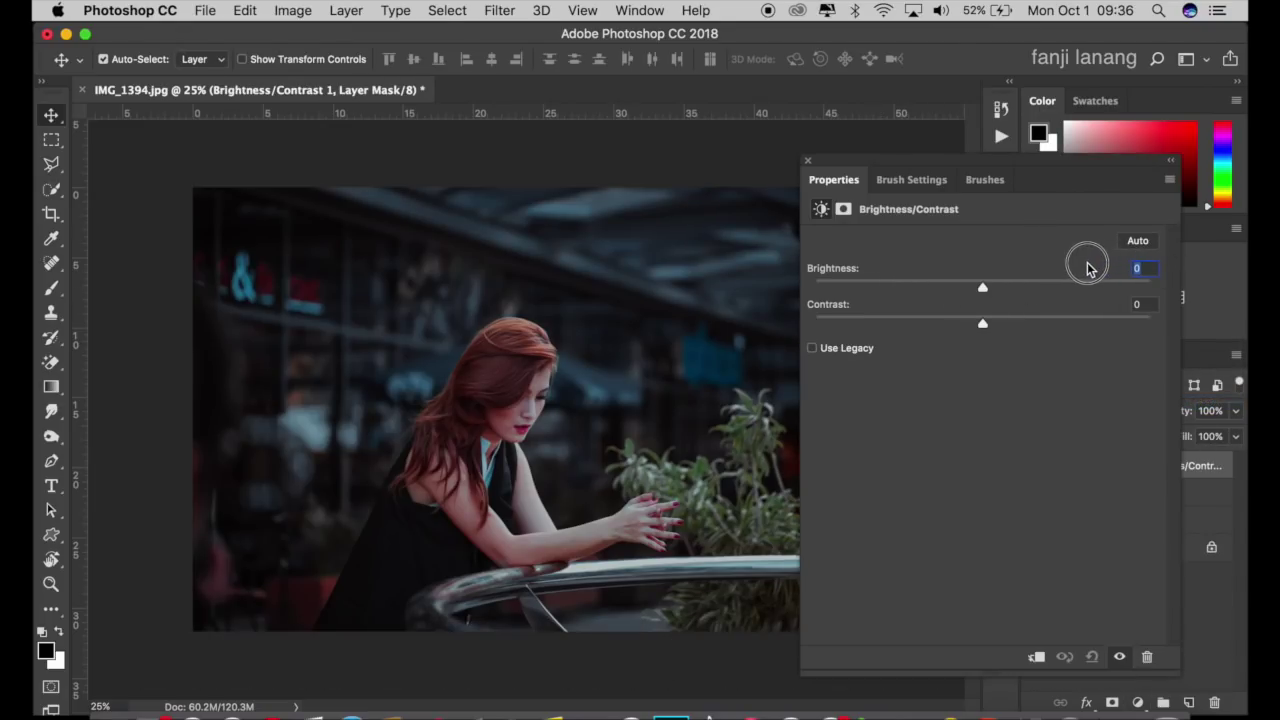
type("5")
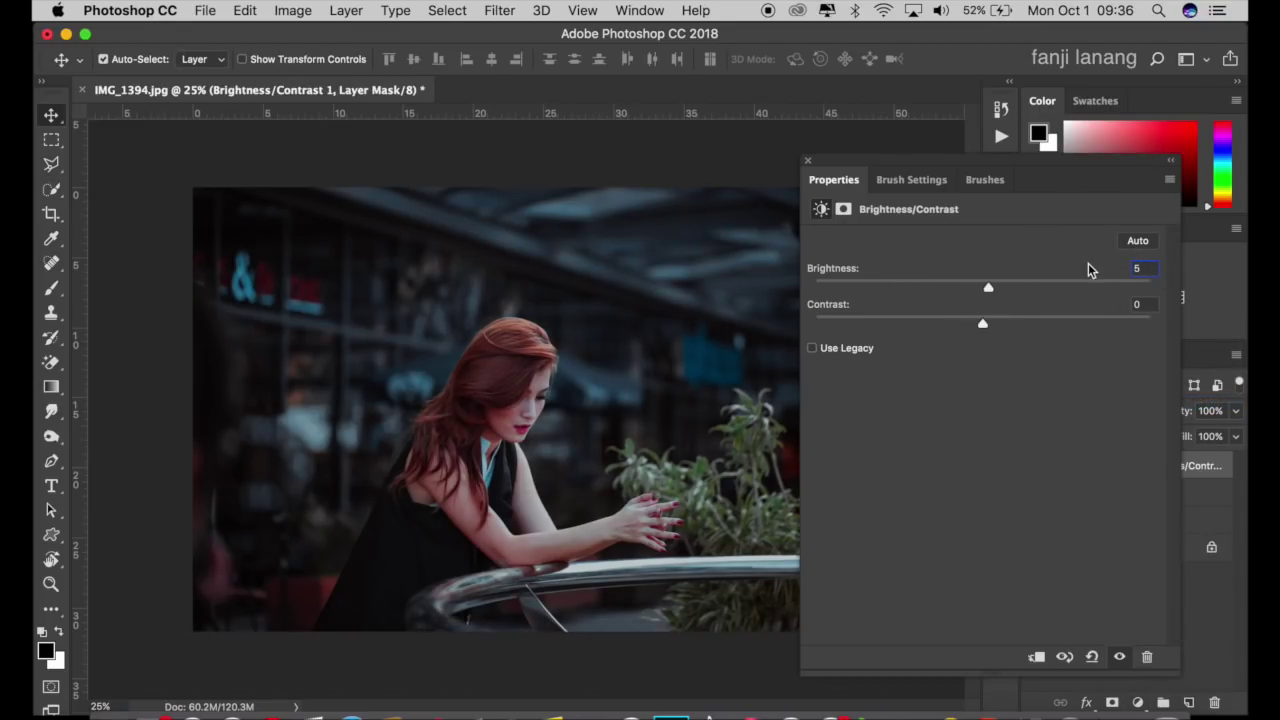
double_click(1143, 266)
type("0")
left_click(1143, 304)
type("5")
left_click(809, 161)
Add an empty Layer 1 and load the signature brush preset in the Brush tool.
left_click(1188, 703)
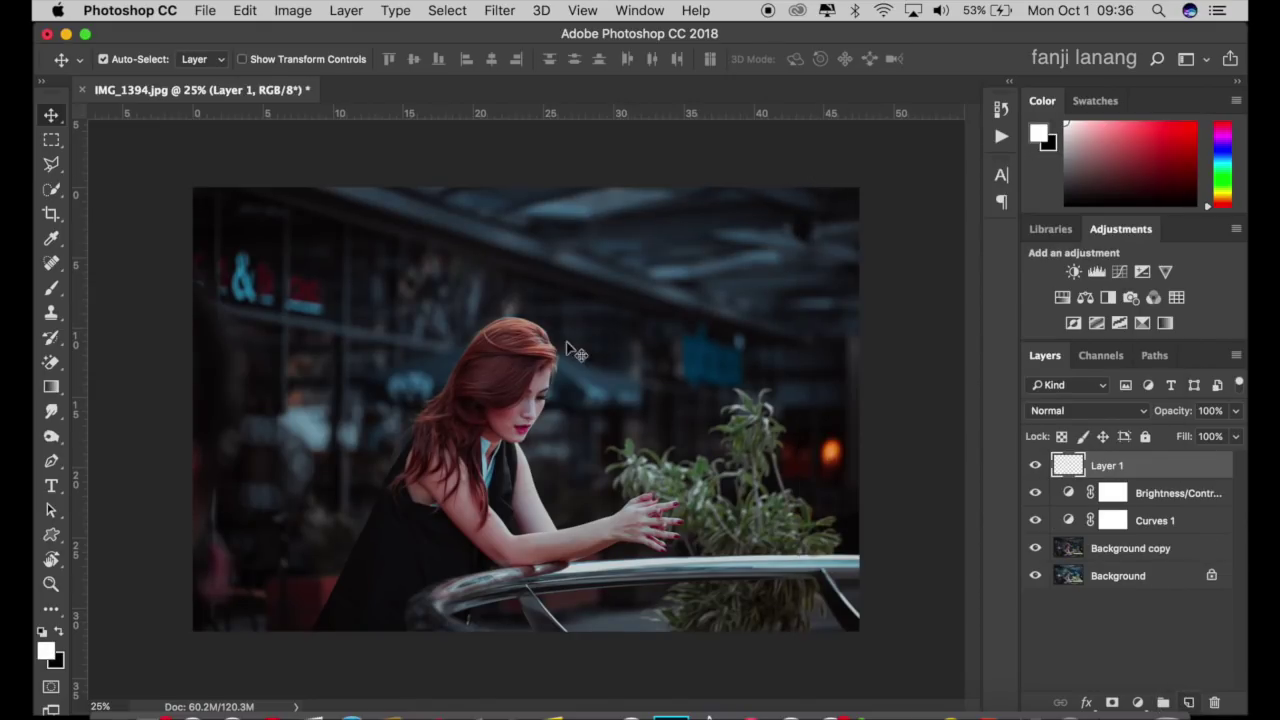
left_click(51, 288)
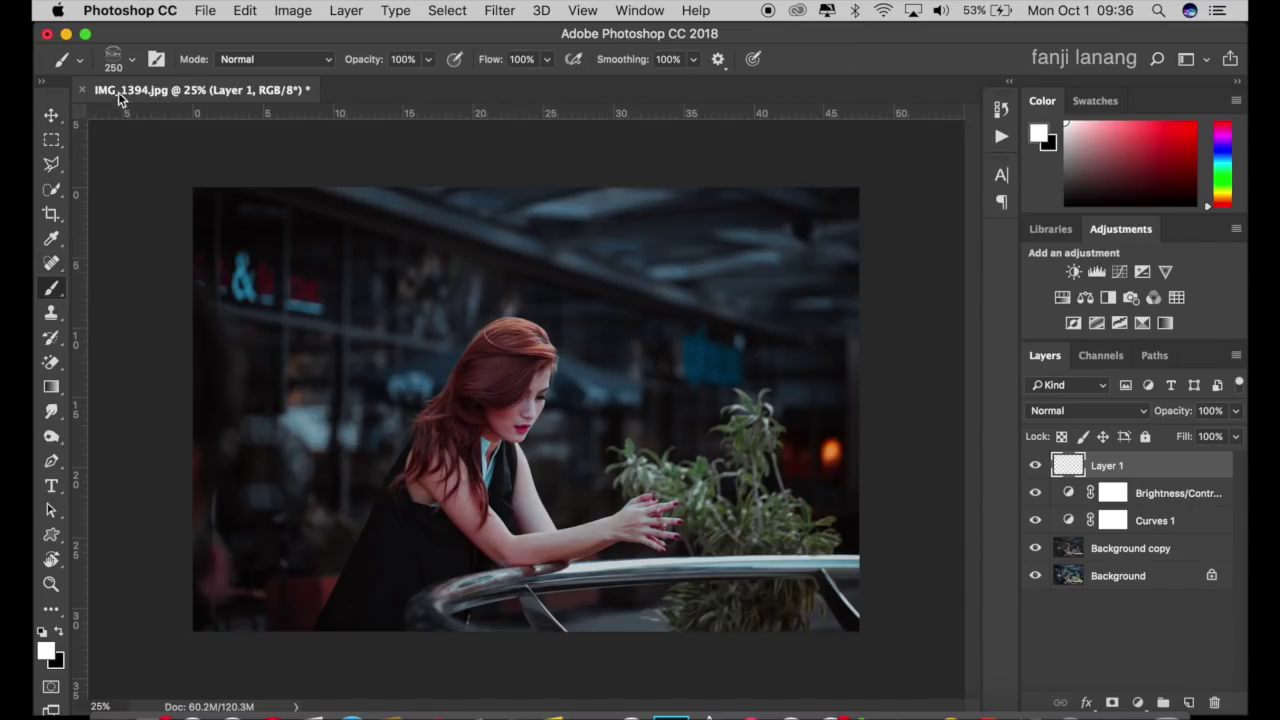
left_click(131, 62)
left_click(72, 199)
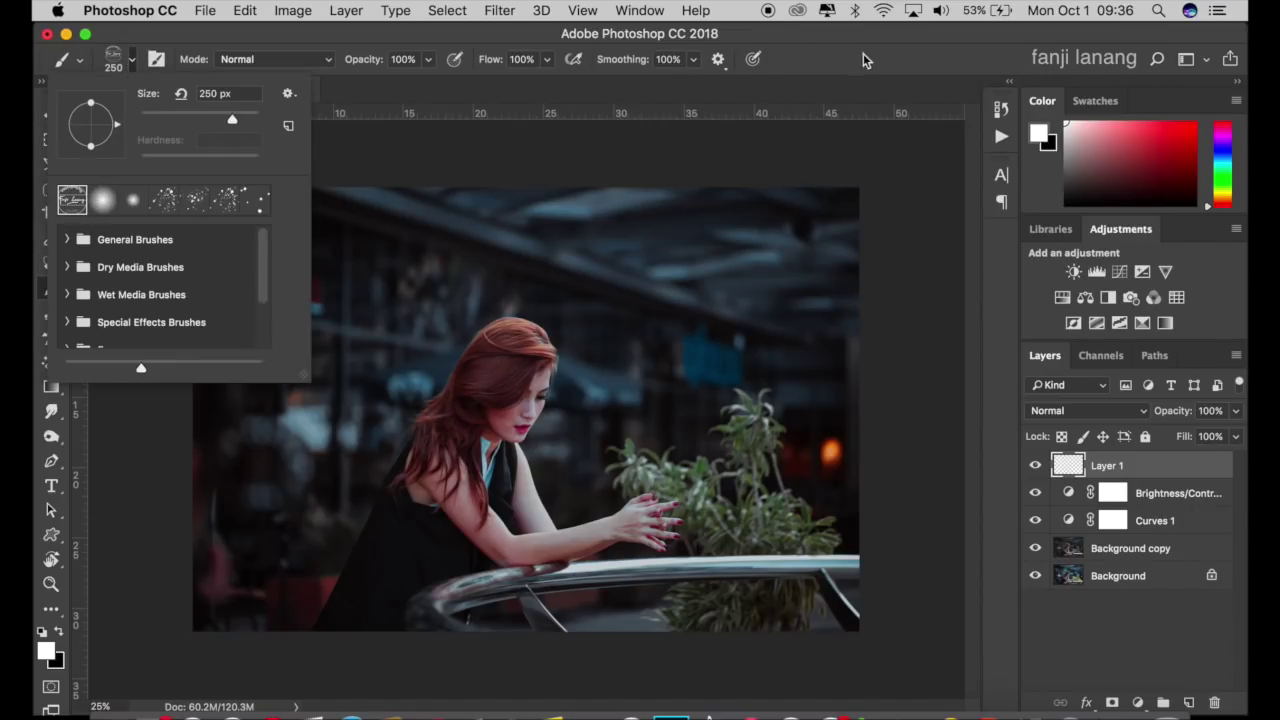
left_click(923, 50)
Size the signature brush to 400 px and stamp it in white near the top-right corner.
key("bracketright")
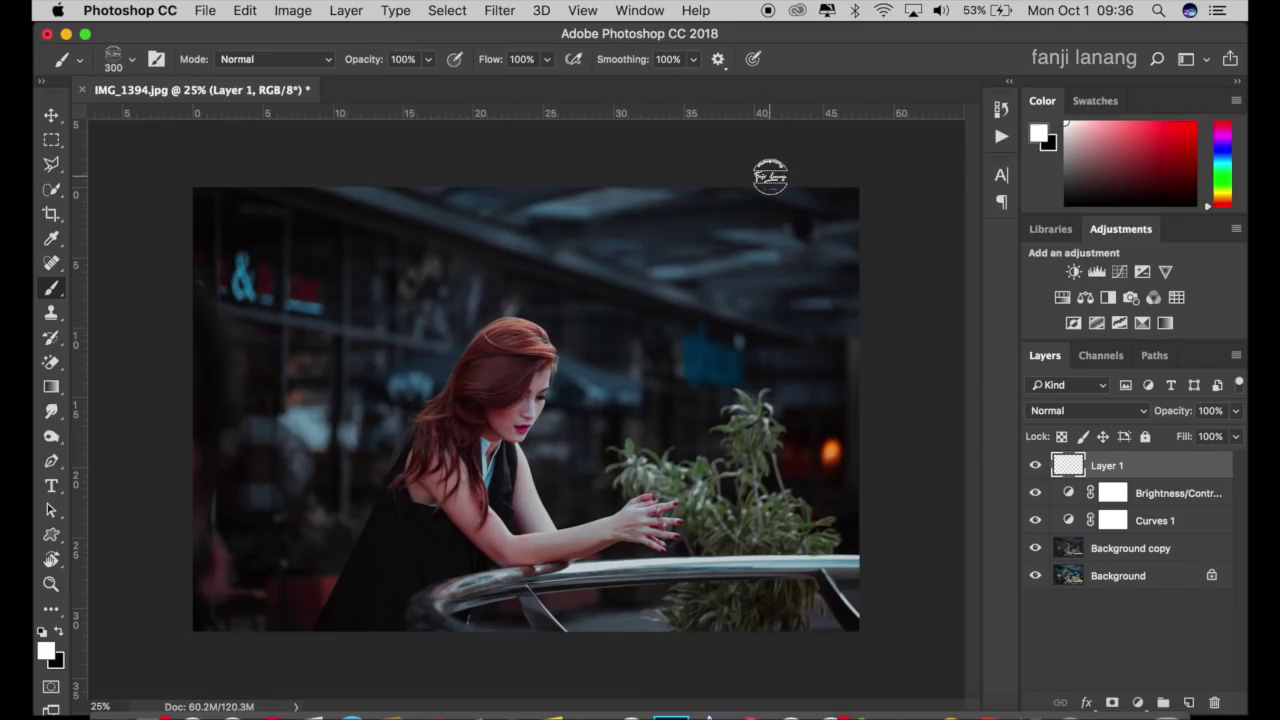
key("bracketright")
key("bracketright")
key("bracketleft")
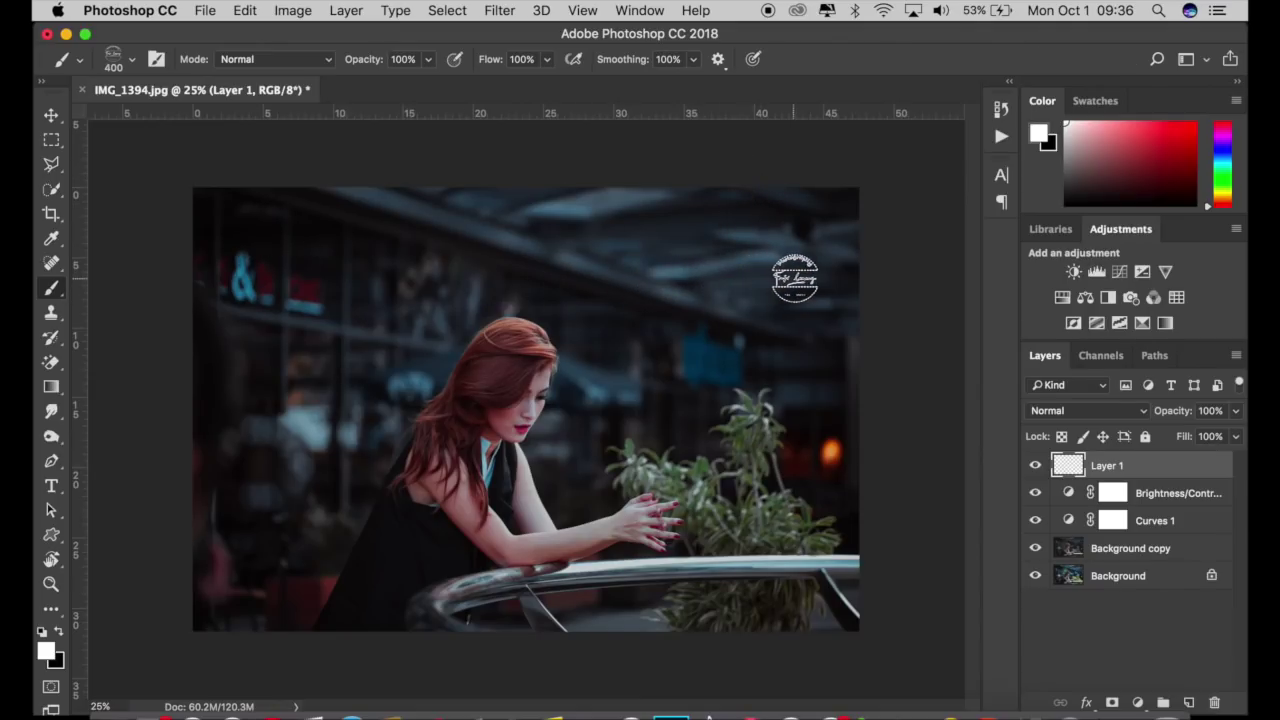
left_click(820, 227)
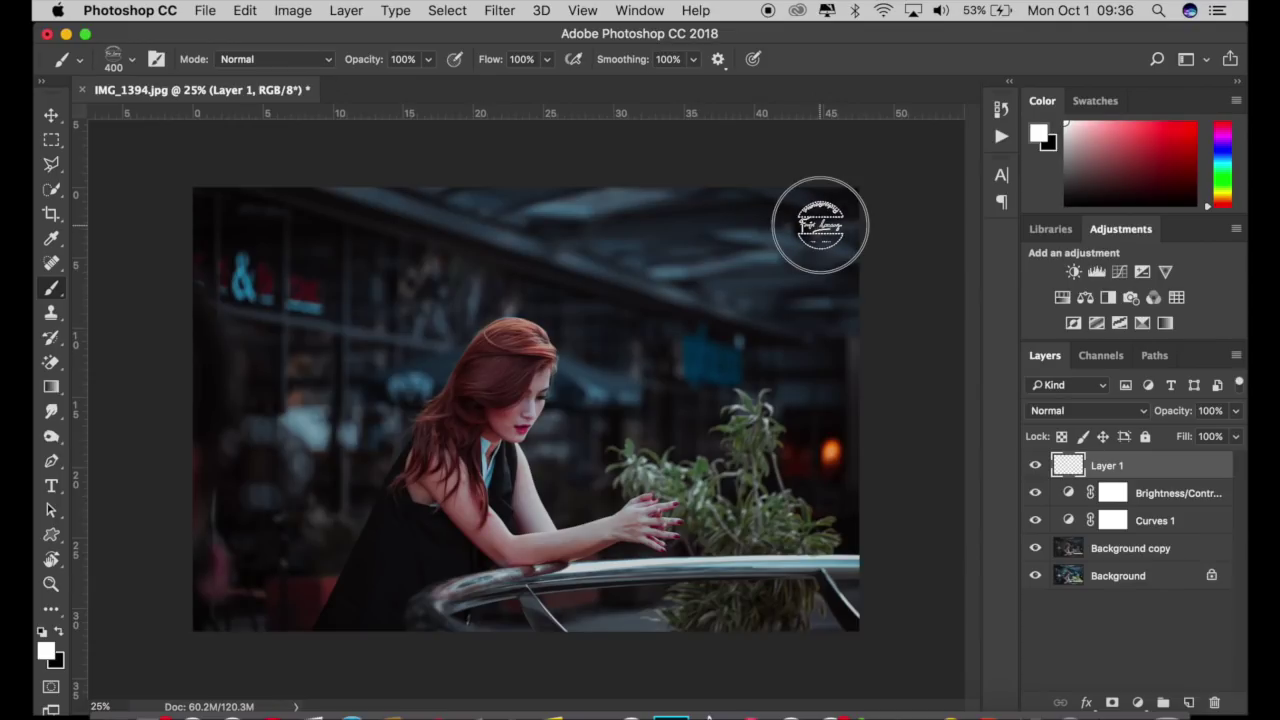